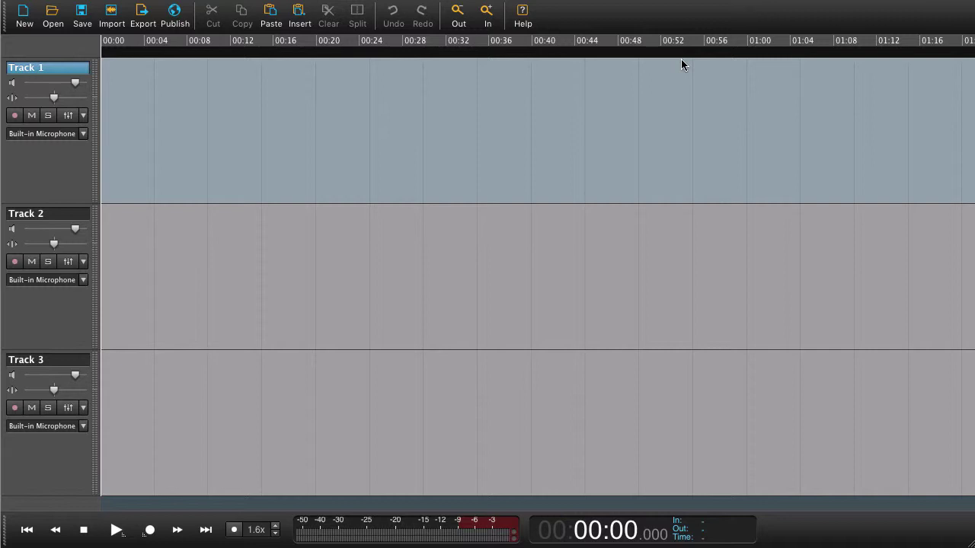
# Import interview.wav onto Track 1 at about the 0:12 point.
pyautogui.rightClick(233, 134)
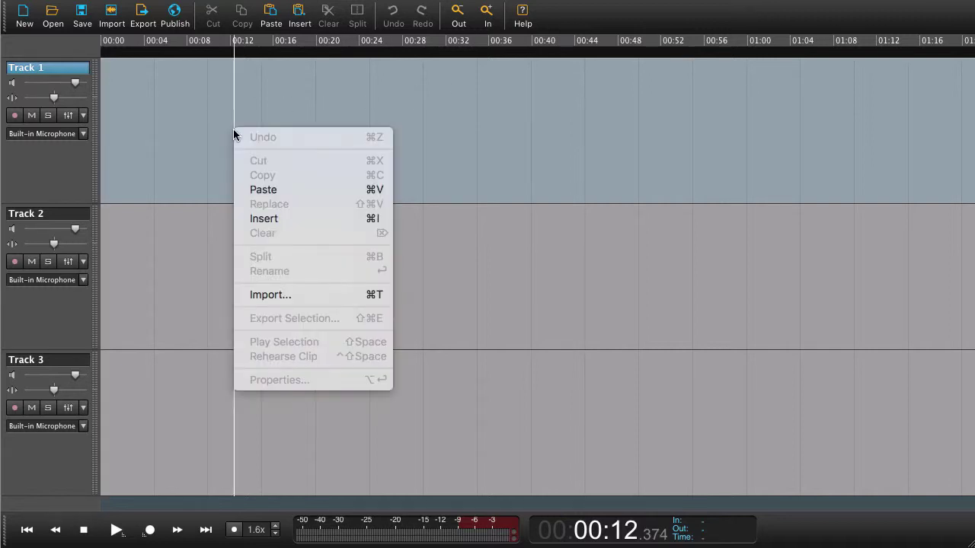
pyautogui.click(283, 291)
pyautogui.click(655, 103)
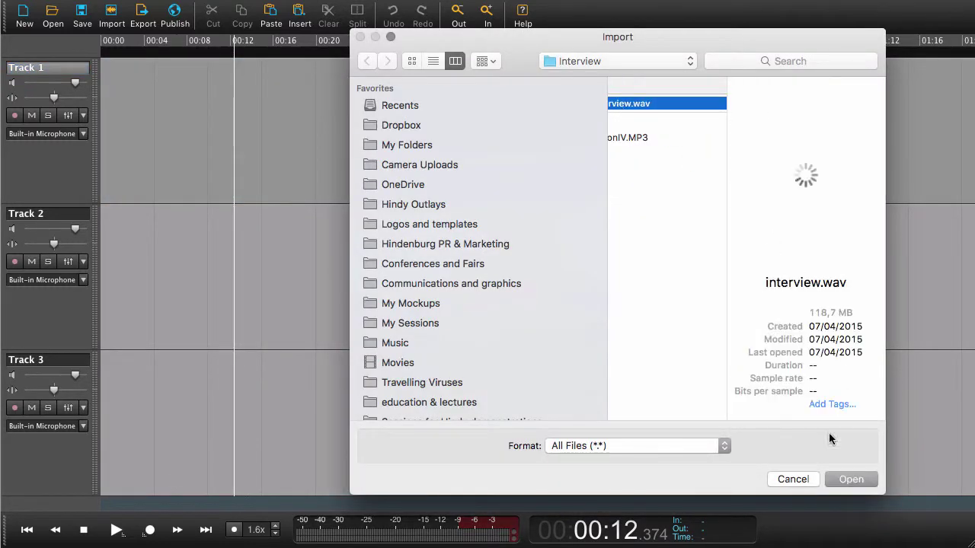
pyautogui.click(850, 478)
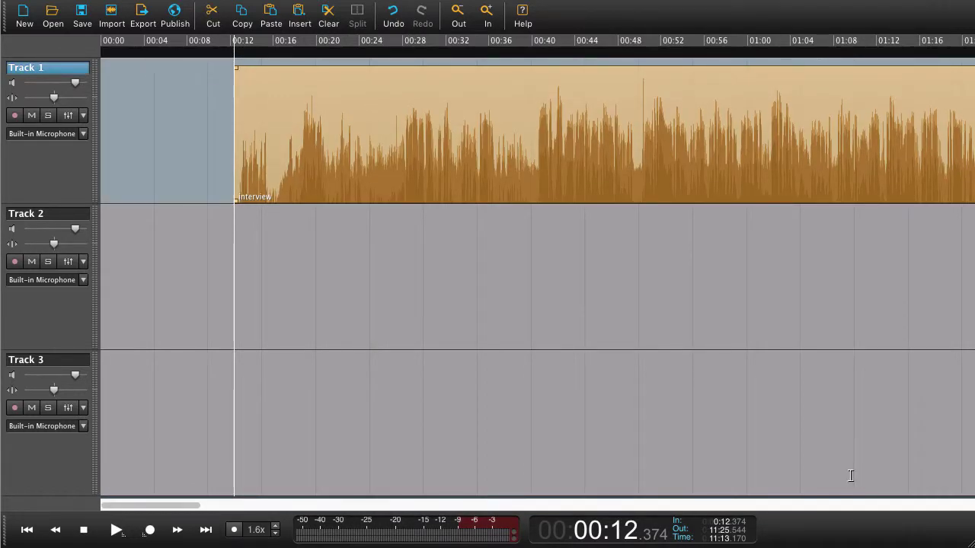
# Move the interview sections from about 0:27 to 0:39 and 0:40 to 0:50 from Track 1 down to Track 2.
pyautogui.click(424, 183)
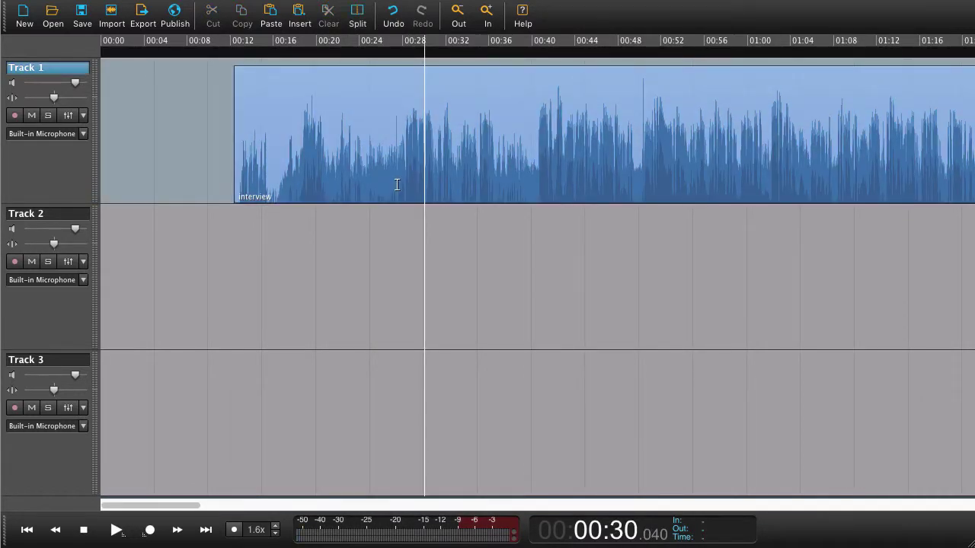
pyautogui.moveTo(397, 184); pyautogui.dragTo(519, 183)
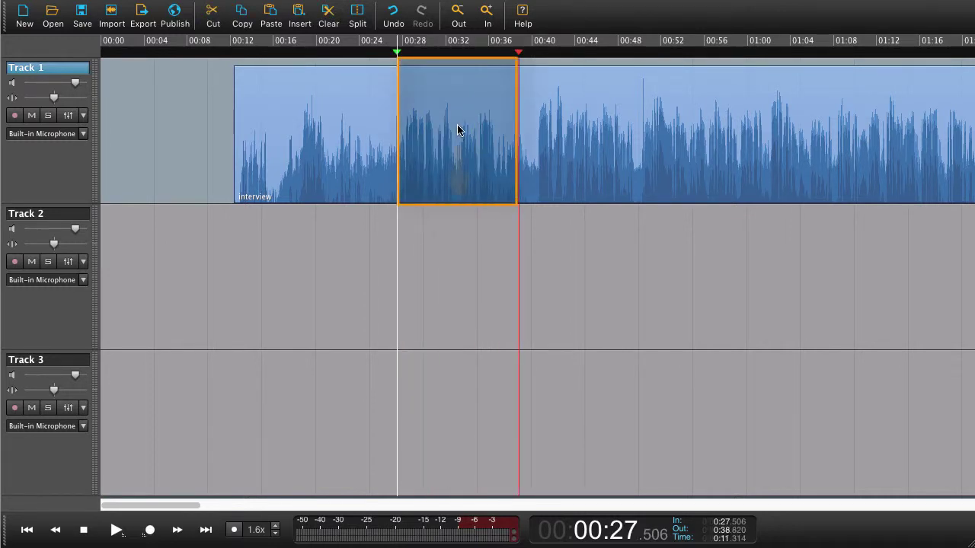
pyautogui.moveTo(457, 124); pyautogui.dragTo(454, 271)
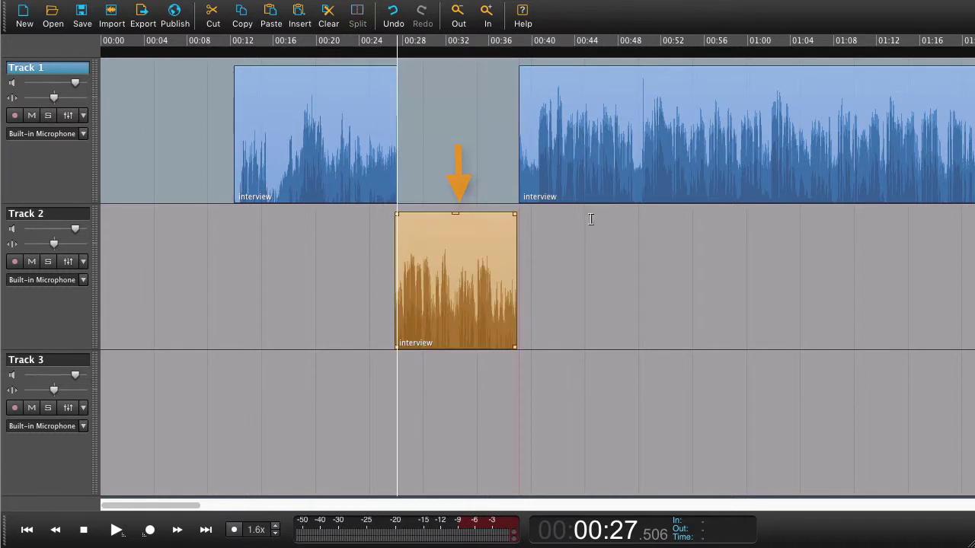
pyautogui.moveTo(537, 183); pyautogui.dragTo(594, 274)
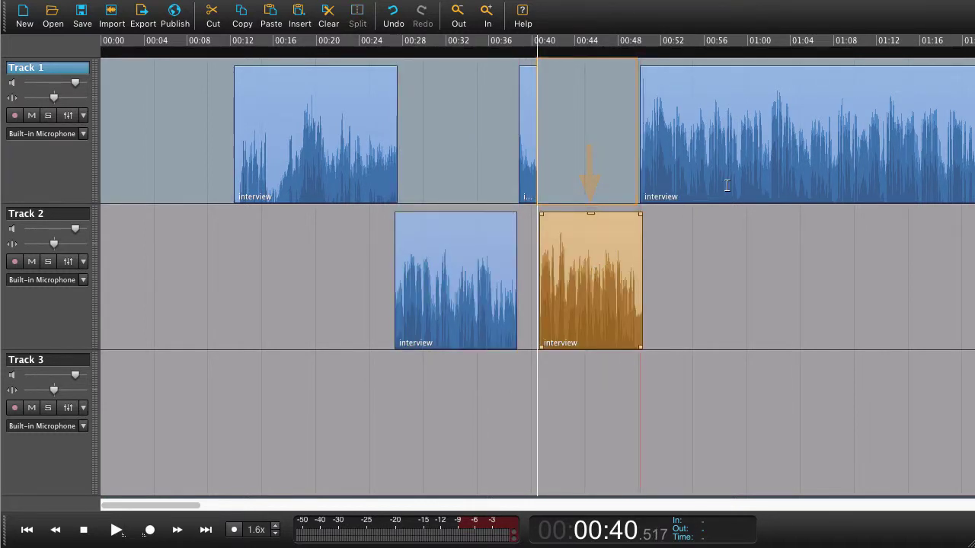
# Play the interview from about 1:01, and move the section from about 1:02 to 1:09 down to Track 2.
pyautogui.click(765, 185)
pyautogui.press('space')
pyautogui.hscroll(3, 766, 186)
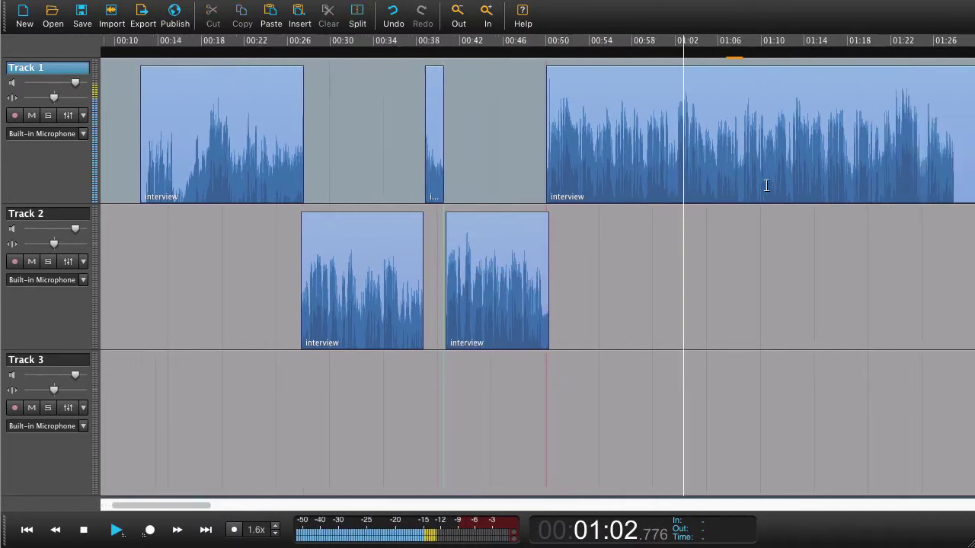
pyautogui.moveTo(665, 190); pyautogui.dragTo(743, 191)
pyautogui.moveTo(671, 190); pyautogui.dragTo(713, 256)
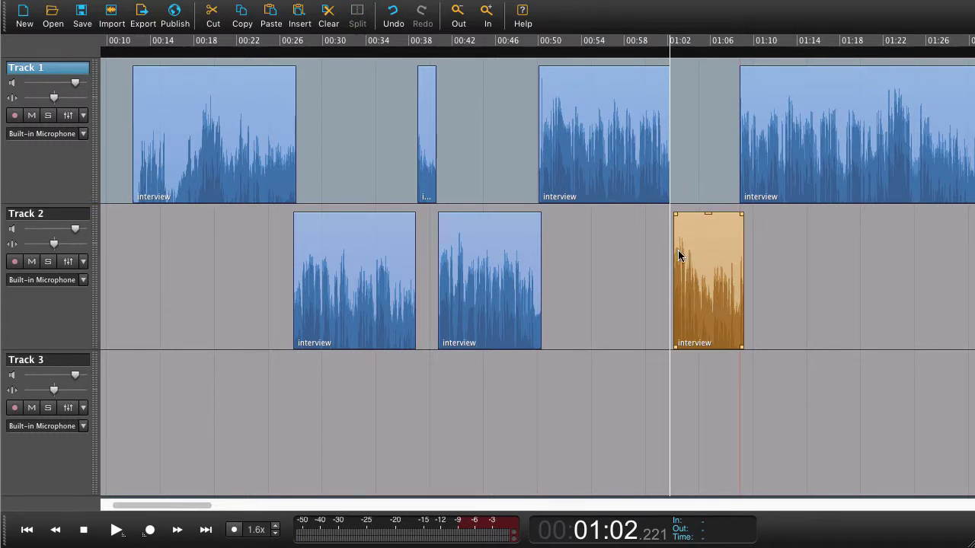
# Rename the third clip on Track 2 as "The music".
pyautogui.press('super+a')
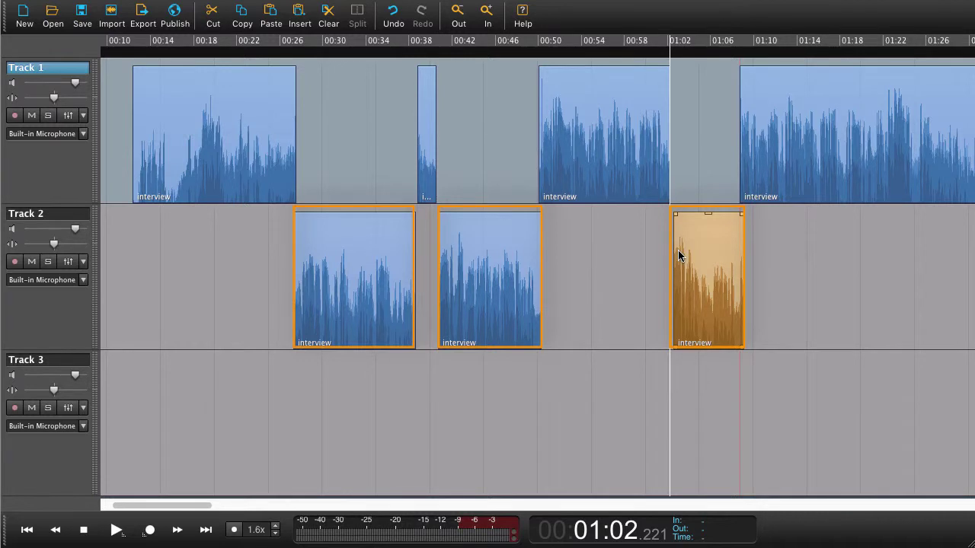
pyautogui.click(678, 250)
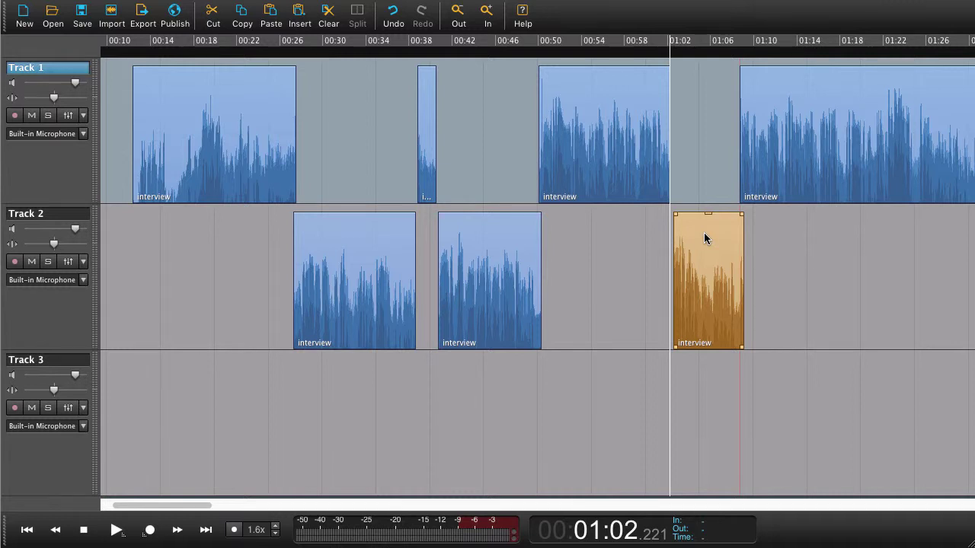
pyautogui.rightClick(704, 232)
pyautogui.click(759, 373)
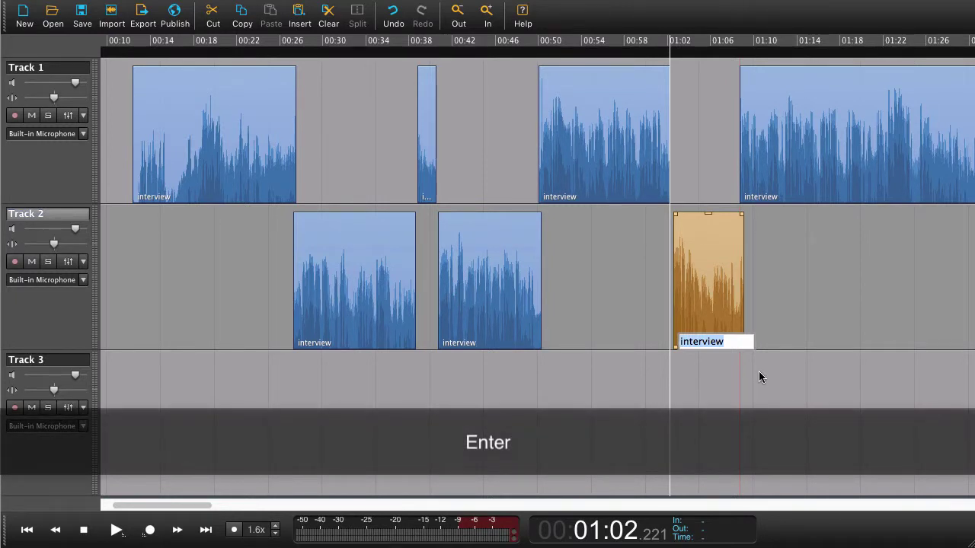
pyautogui.write('The music')
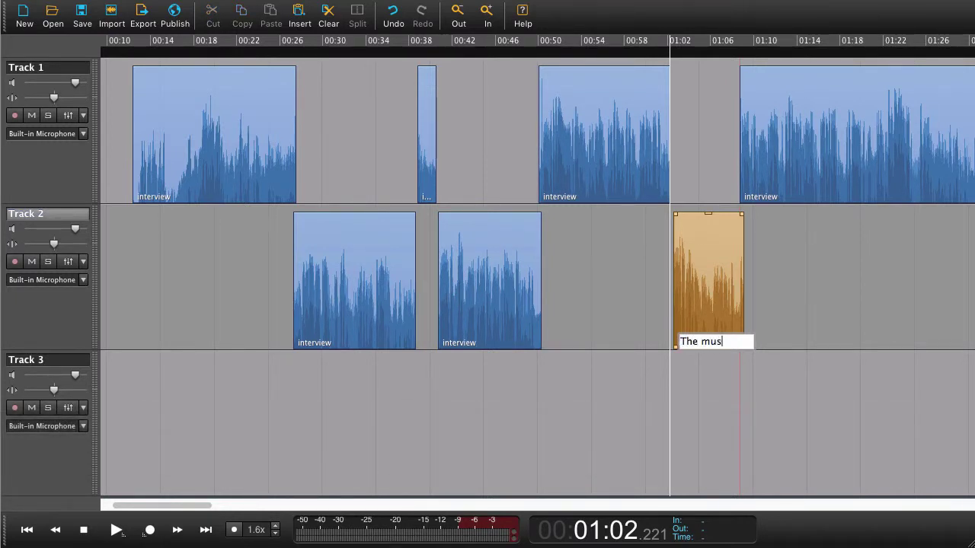
pyautogui.press('Return')
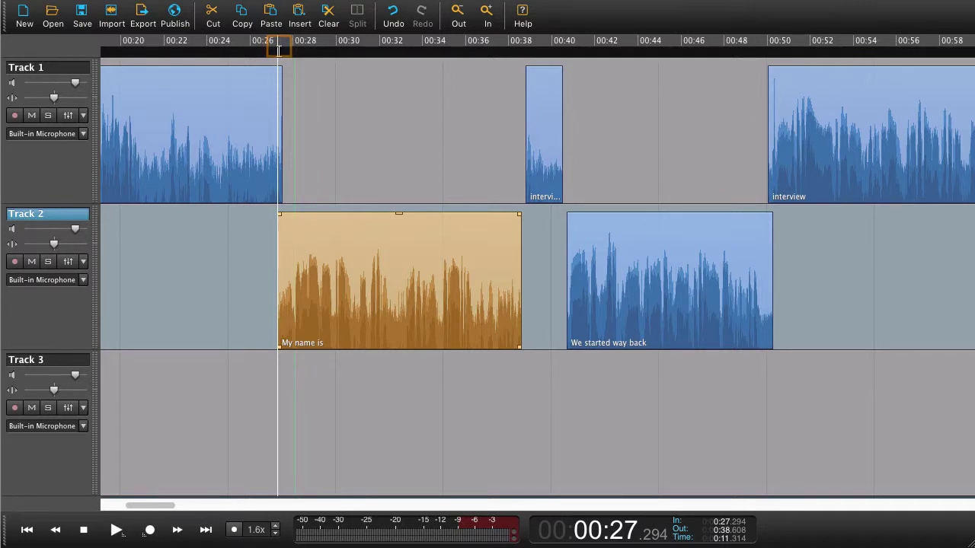
# Add timeline markers at about 0:27 and 0:41, near the starts of the "My name is" and "We started way back" clips.
pyautogui.rightClick(281, 52)
pyautogui.click(290, 60)
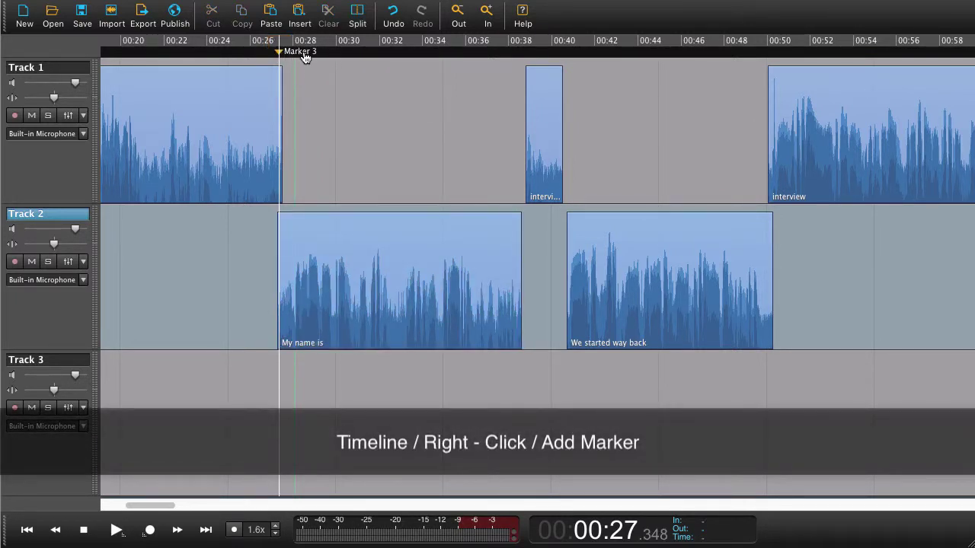
pyautogui.click(573, 52)
pyautogui.rightClick(575, 53)
pyautogui.click(593, 59)
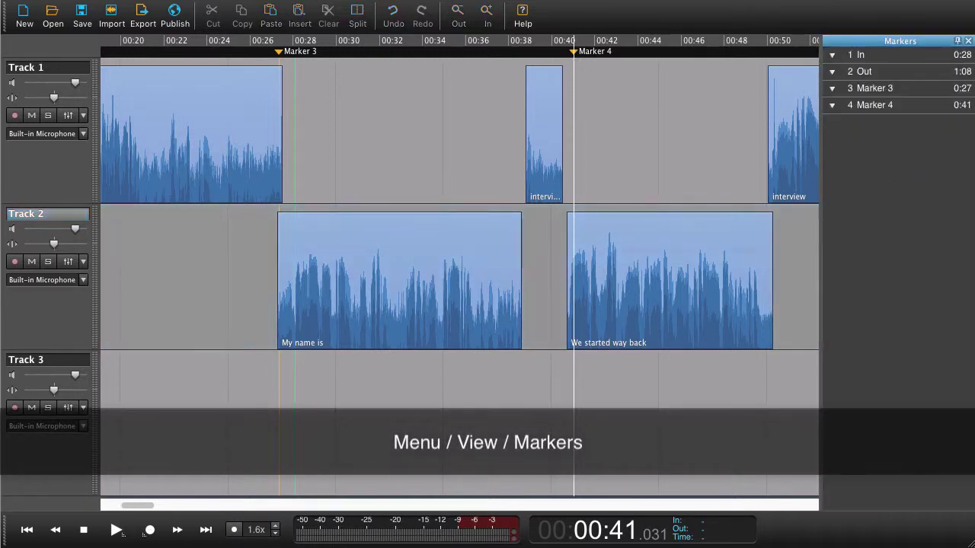
# Jump the playhead to Marker 3 and Marker 4 using the marker list.
pyautogui.click(889, 90)
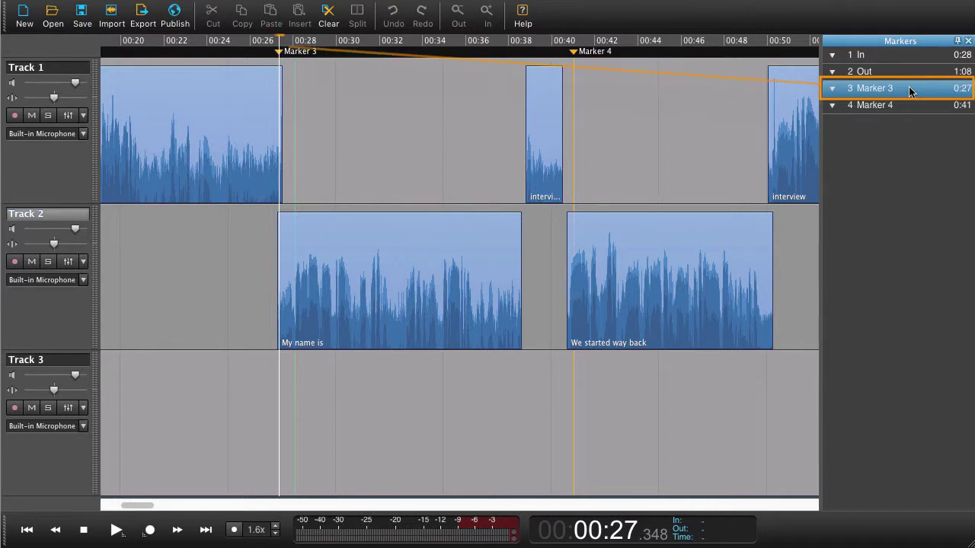
pyautogui.click(905, 107)
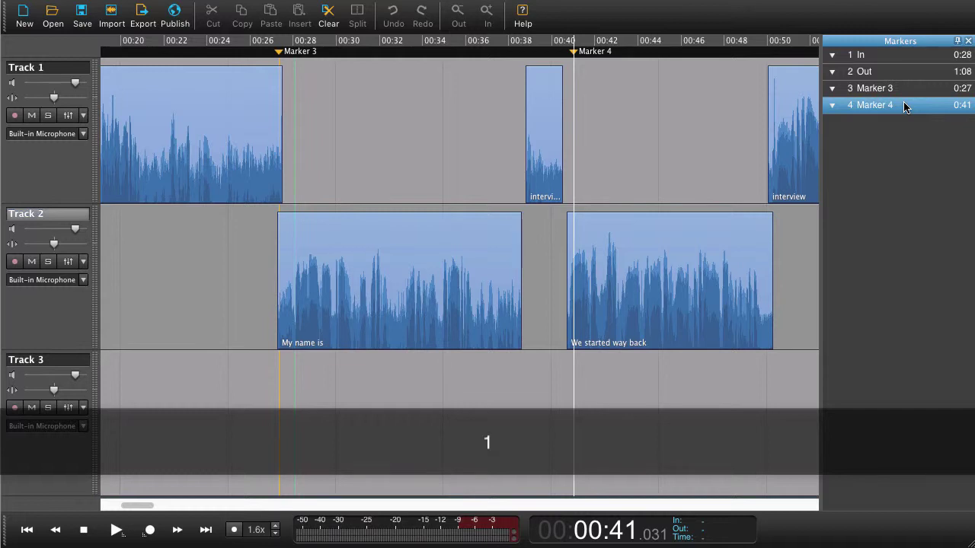
# Select the Track 1 audio from about 0:23 to 0:26, and step the playhead through In, Out, Marker 3 and Marker 4.
pyautogui.click(192, 190)
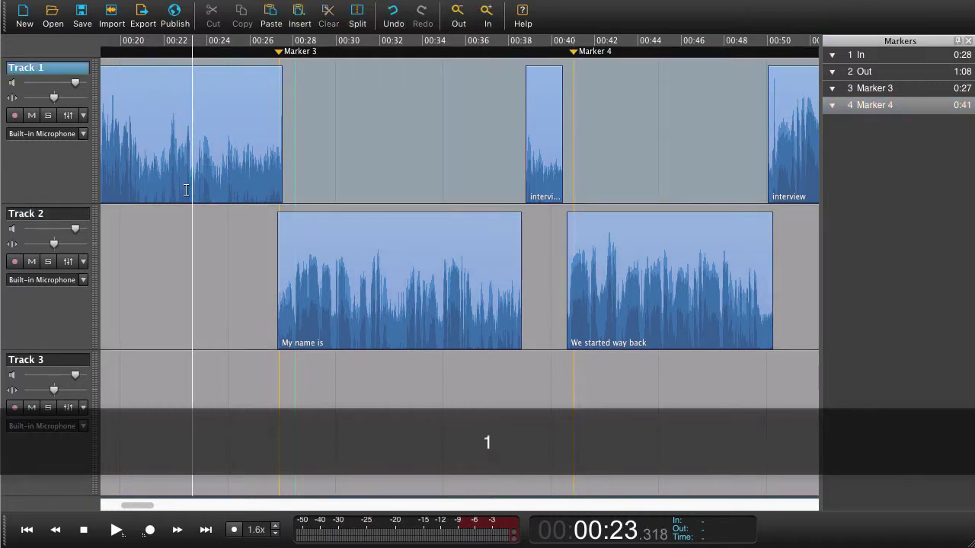
pyautogui.moveTo(185, 189); pyautogui.dragTo(248, 191)
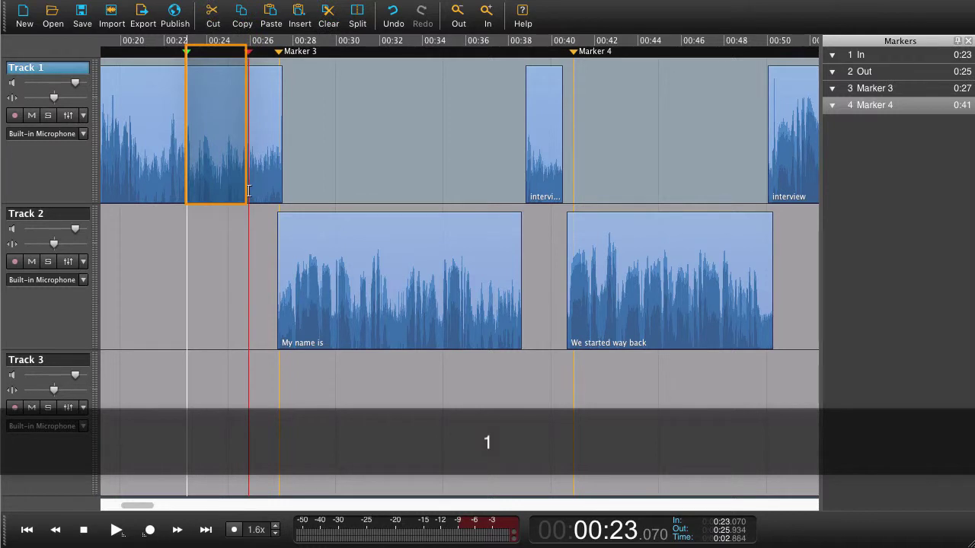
pyautogui.click(357, 171)
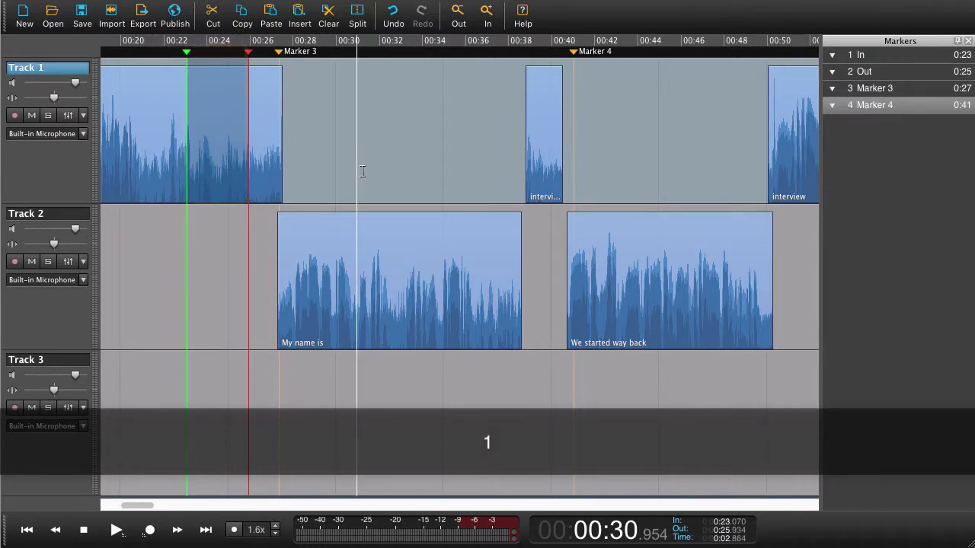
pyautogui.press('Left')
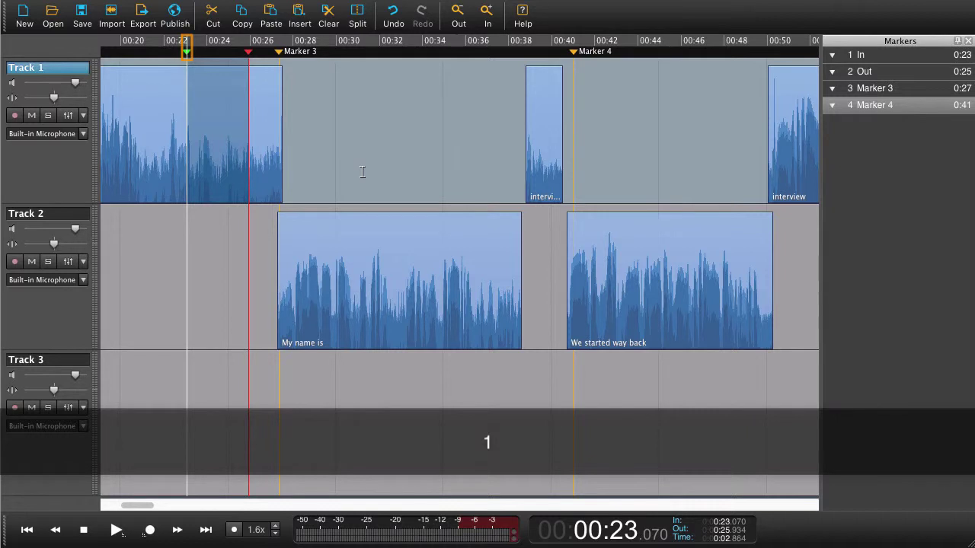
pyautogui.press('Right')
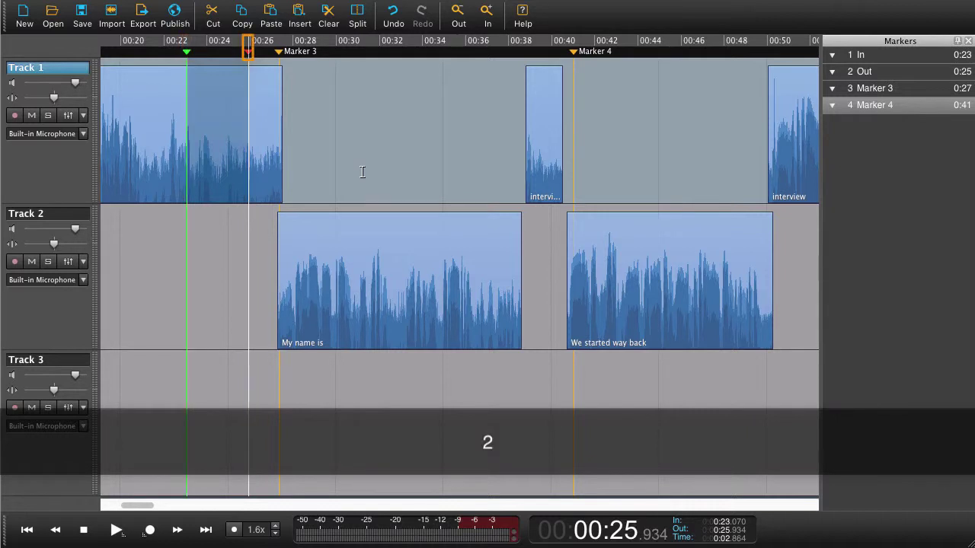
pyautogui.press('Right')
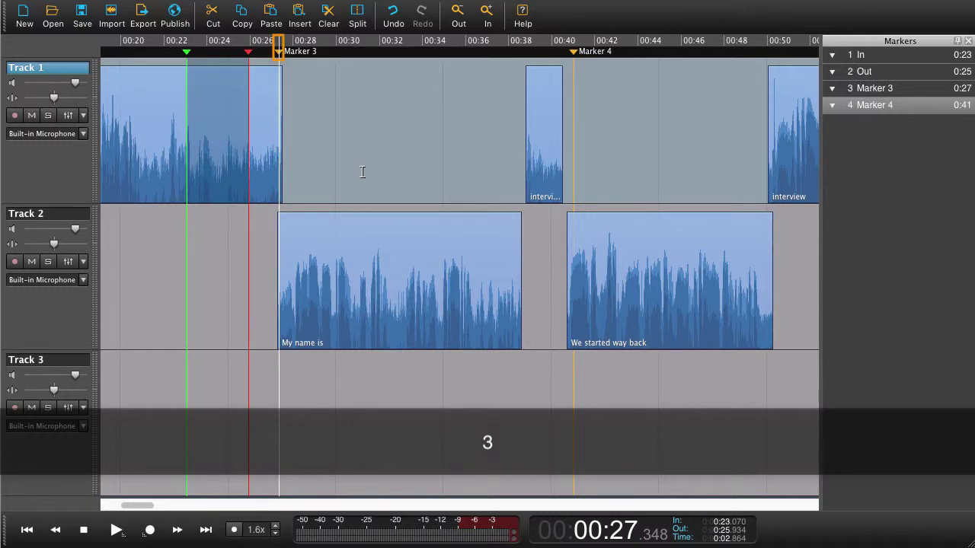
pyautogui.press('Right')
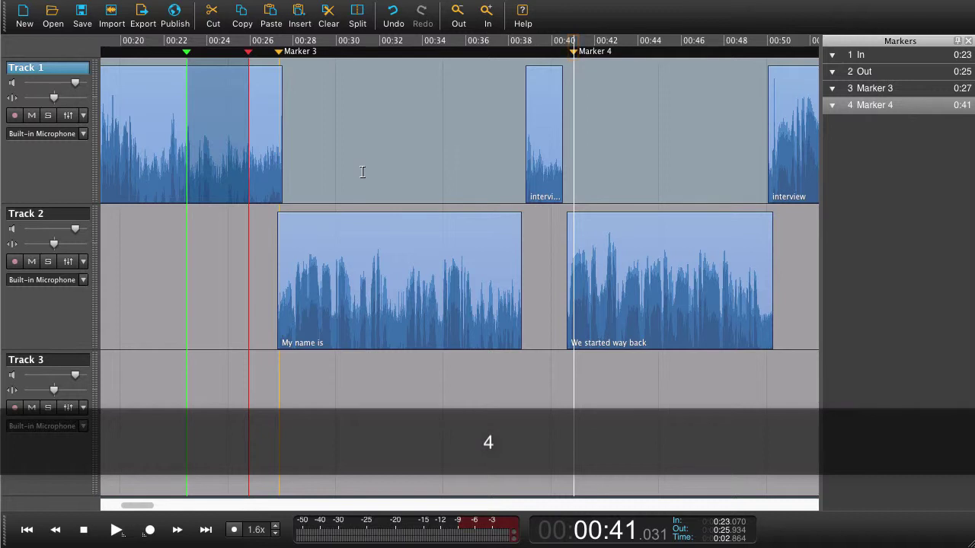
# Rename Marker 4 as "The music".
pyautogui.click(871, 107)
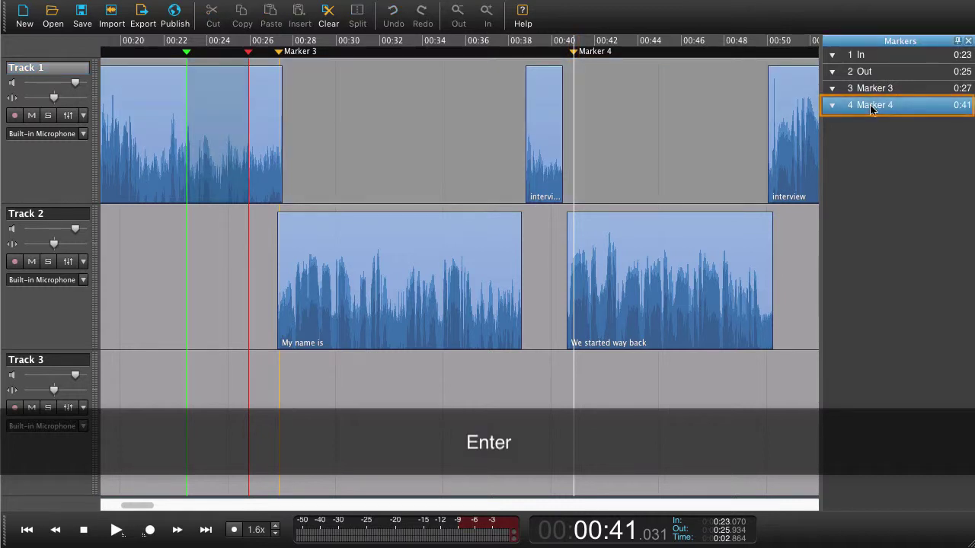
pyautogui.rightClick(872, 110)
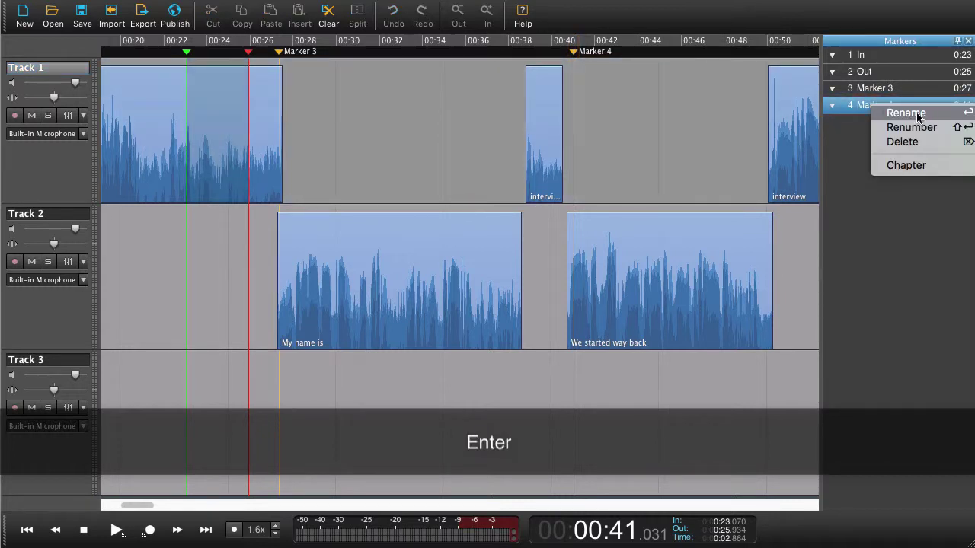
pyautogui.click(906, 113)
pyautogui.write('T')
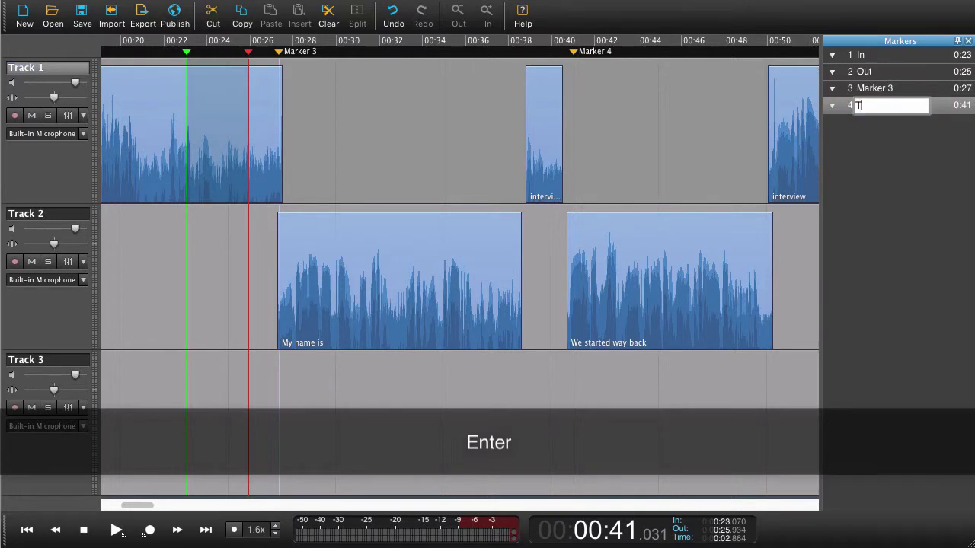
pyautogui.write('he music')
# Move the playhead to Marker 3 and on to the "The music" marker.
pyautogui.click(292, 61)
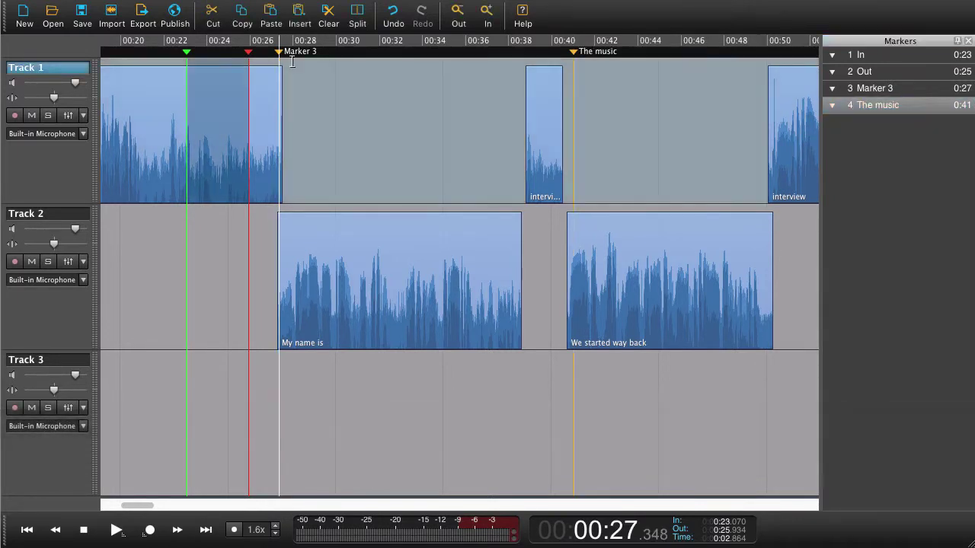
pyautogui.hotkey('shift', 'Right')
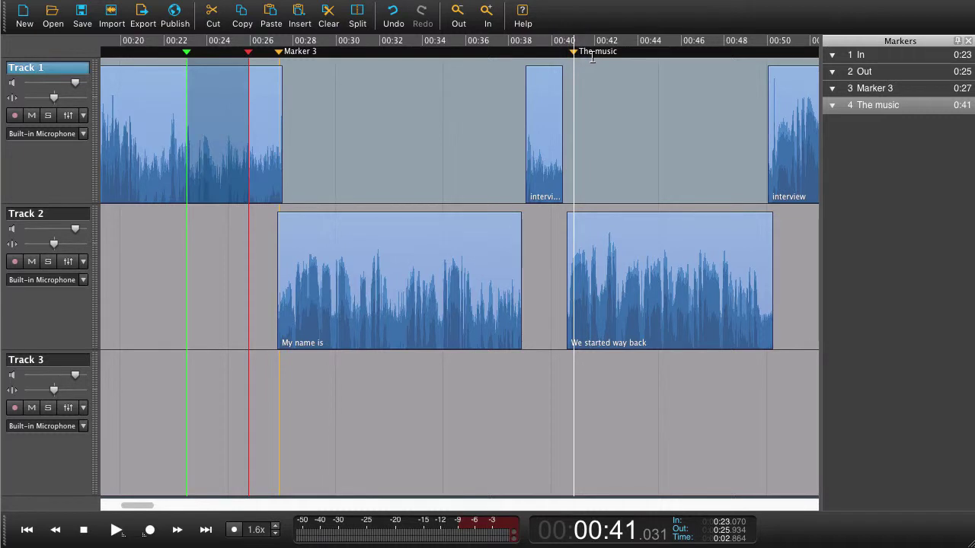
pyautogui.press('Escape')
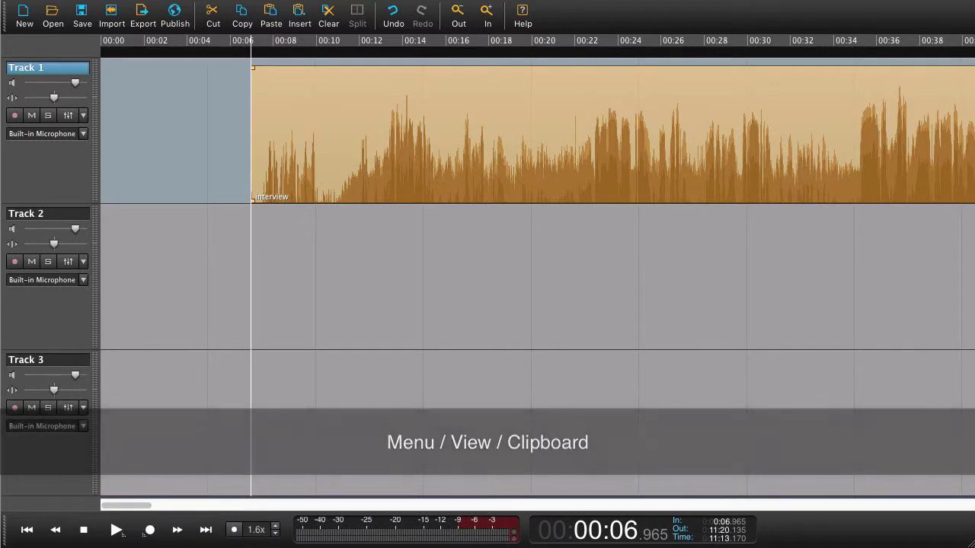
# Show the clipboard with its Speak, Int, Ambi and Music groups, and play the Track 1 interview from about 0:23.
pyautogui.press('F2')
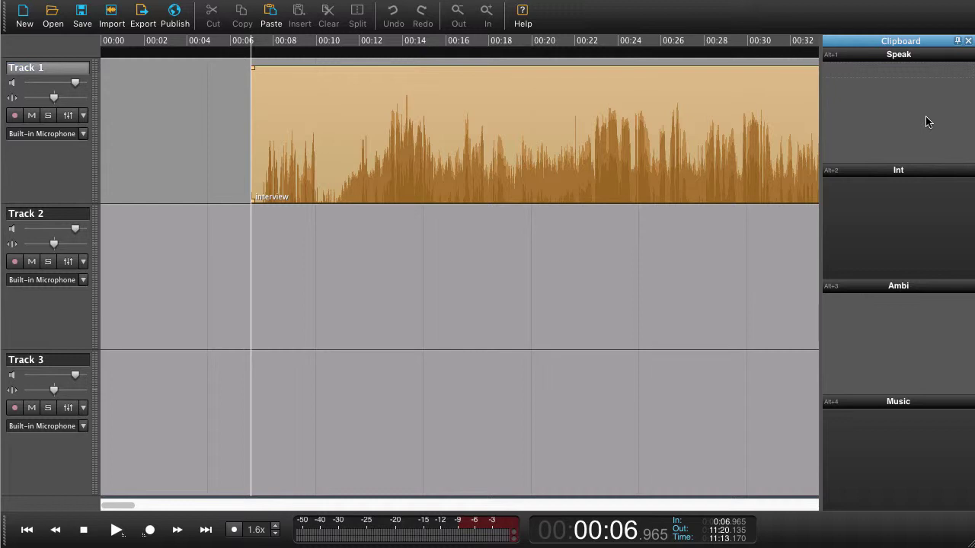
pyautogui.click(594, 181)
pyautogui.press('space')
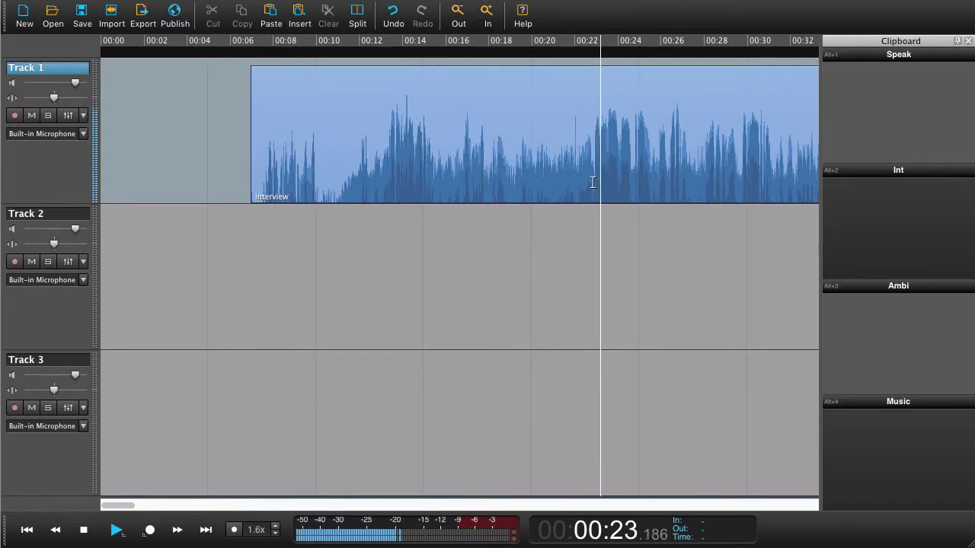
pyautogui.hotkey('ctrl', '-')
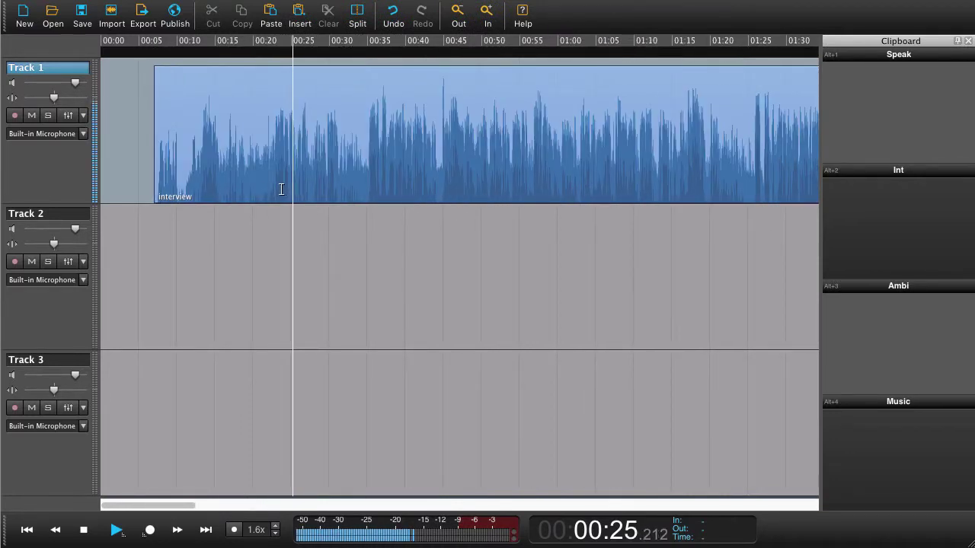
pyautogui.hotkey('ctrl', '+')
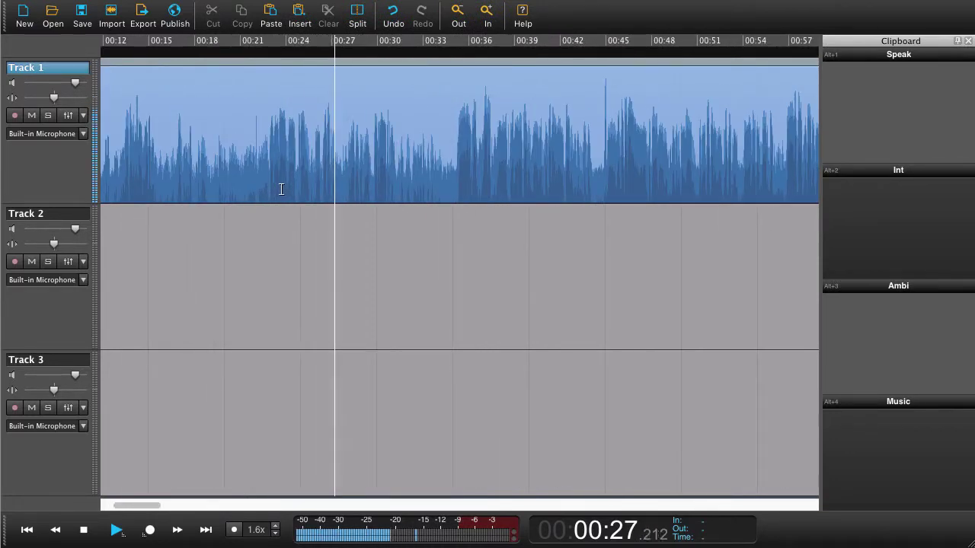
# Move the Track 1 audio from 0:22.000 to 0:28.250 into the clipboard's Speak group and play the stored clip.
pyautogui.press('space')
pyautogui.moveTo(253, 189); pyautogui.dragTo(350, 179)
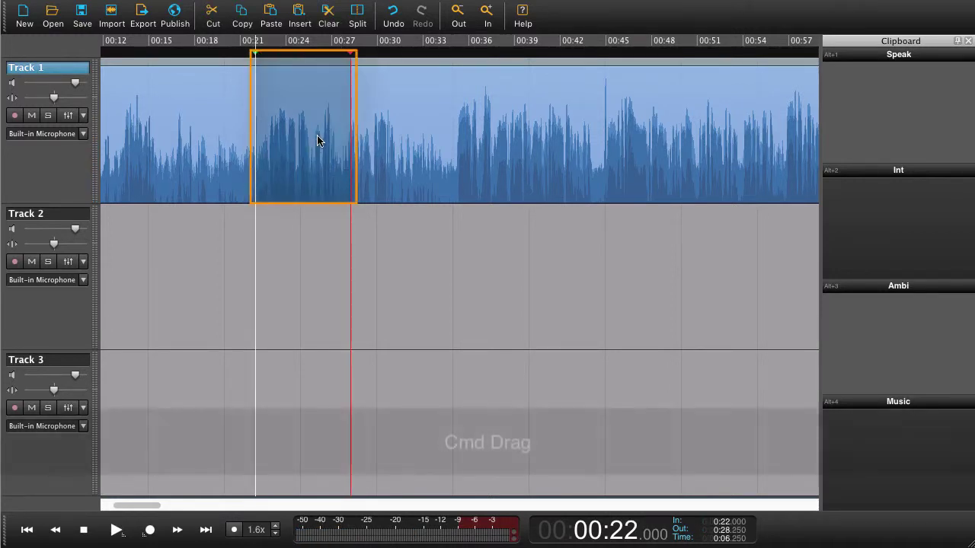
pyautogui.moveTo(317, 119); pyautogui.dragTo(924, 103)
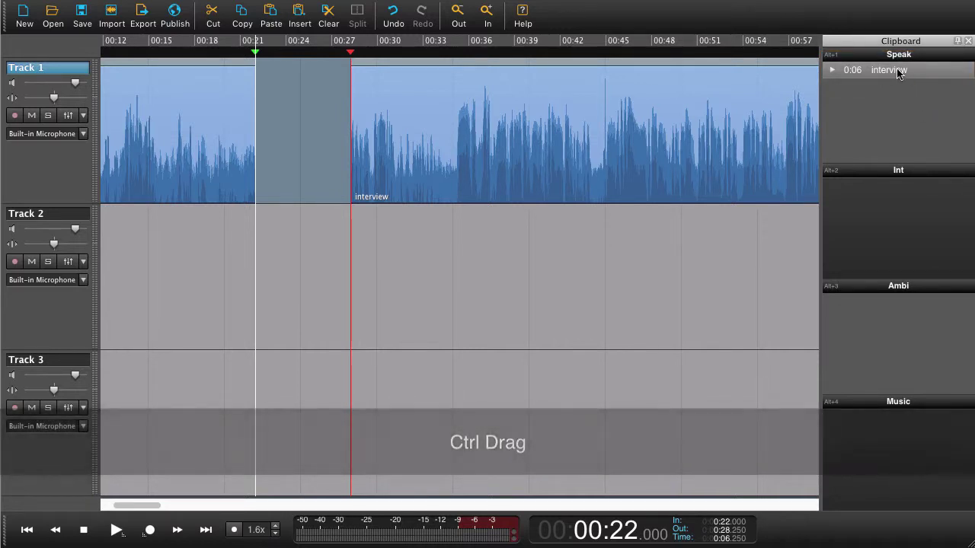
pyautogui.click(898, 71)
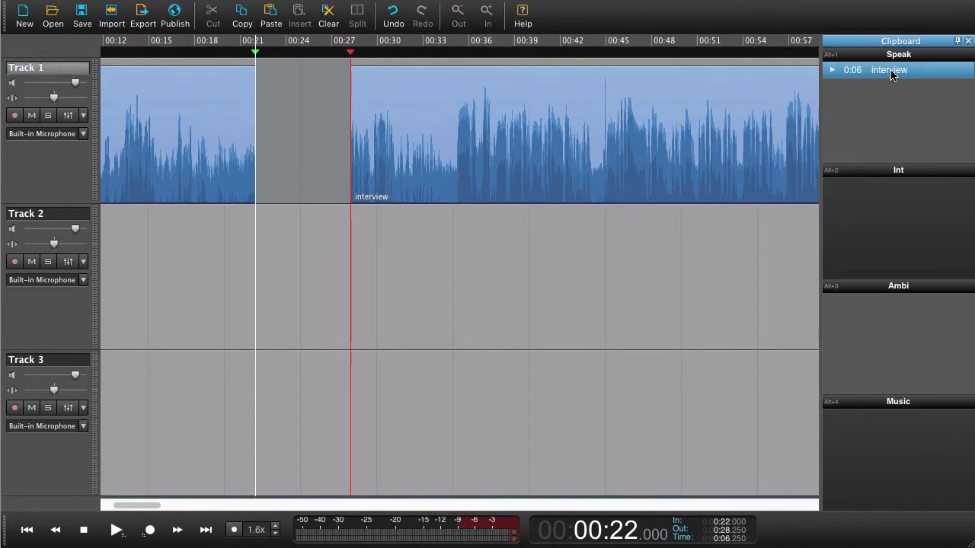
pyautogui.press('space')
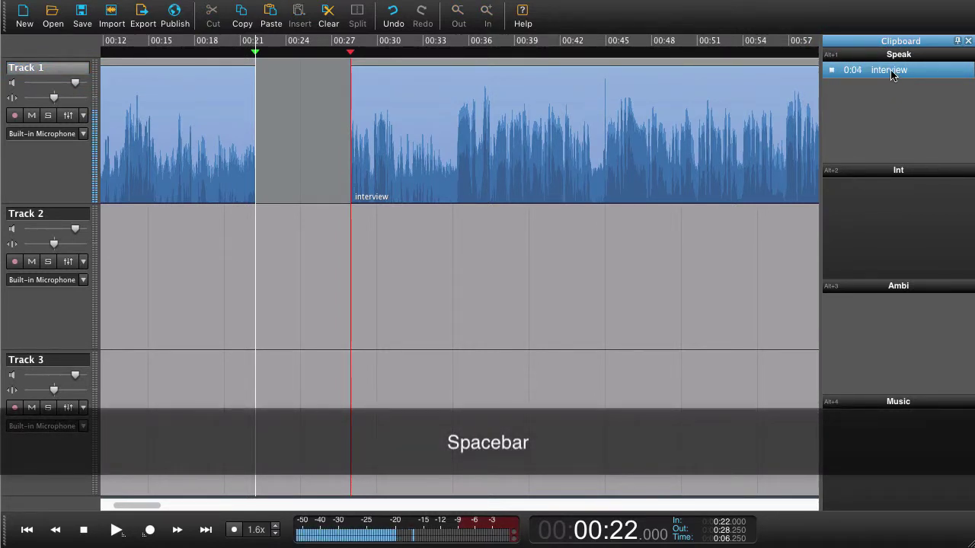
# Rename the interview clip in the Speak group as "My name is" and try placing it on Track 2 at about 0:22.
pyautogui.rightClick(903, 71)
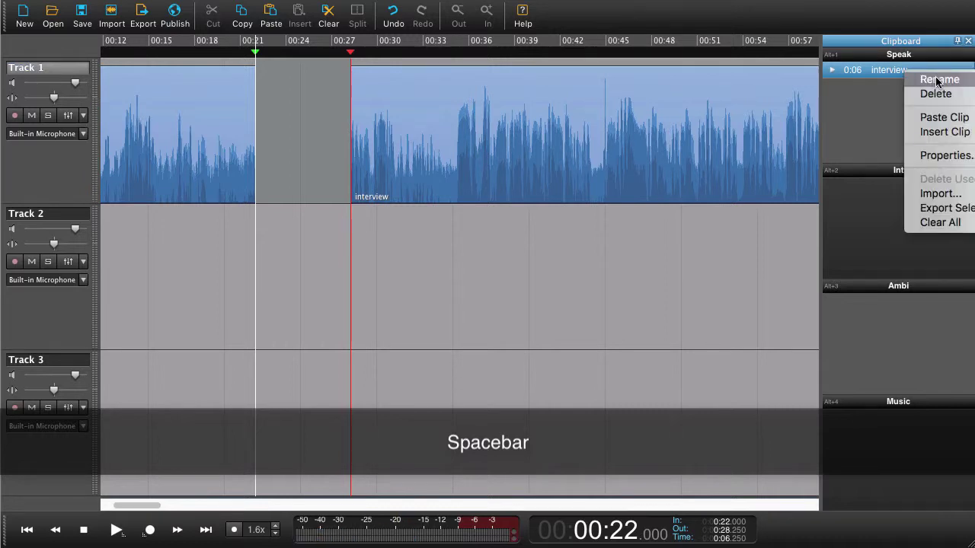
pyautogui.press('Return')
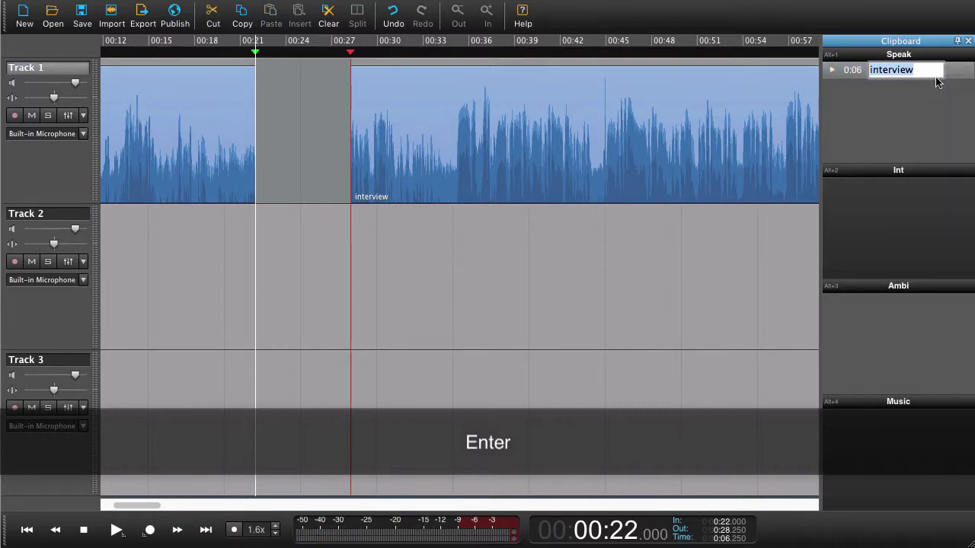
pyautogui.write('My name is')
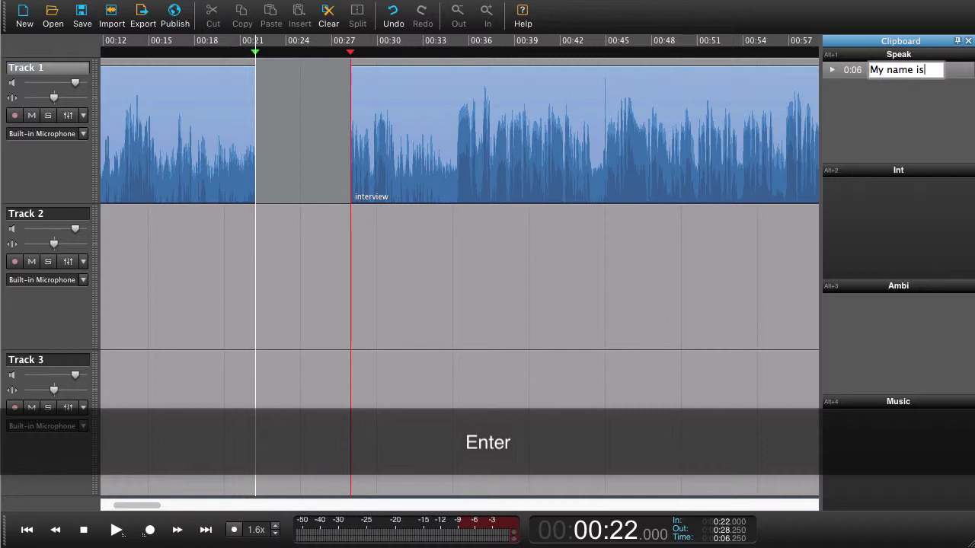
pyautogui.press('Return')
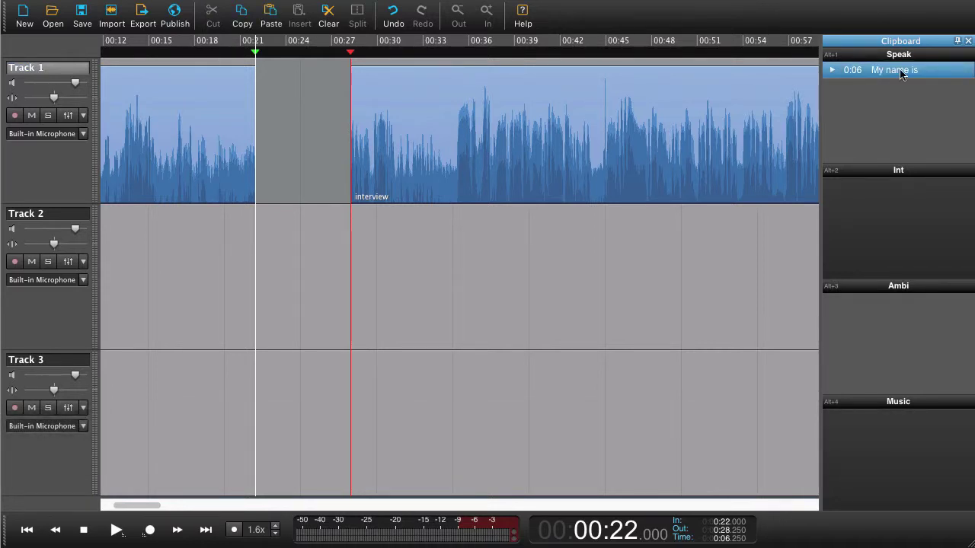
pyautogui.moveTo(900, 70); pyautogui.dragTo(257, 267)
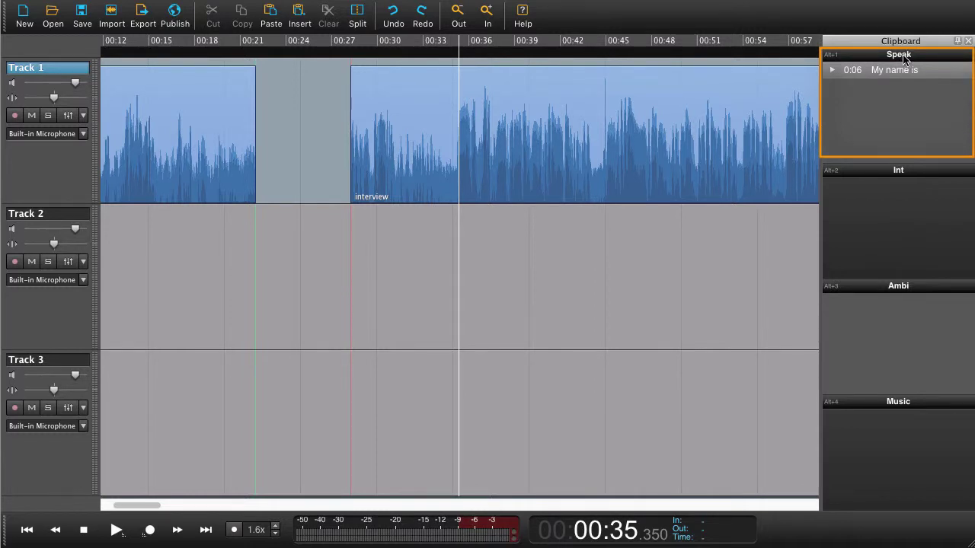
# Rename the Speak clipboard group with the speaker's first name.
pyautogui.doubleClick(903, 56)
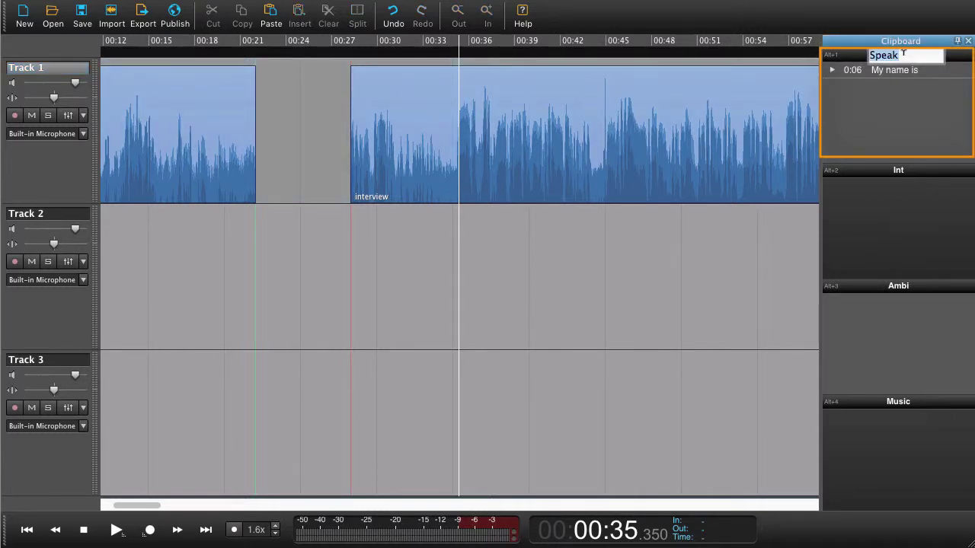
pyautogui.write('Simon')
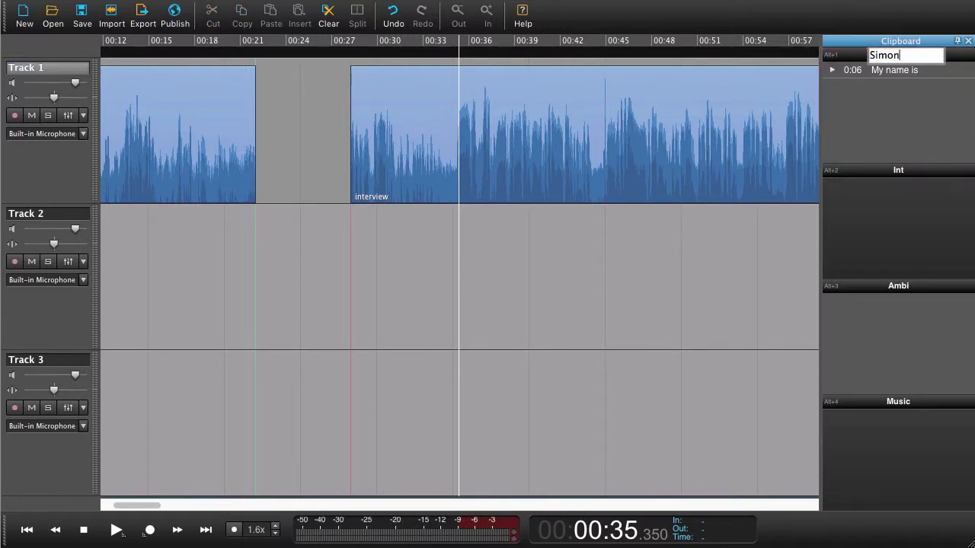
pyautogui.press('Return')
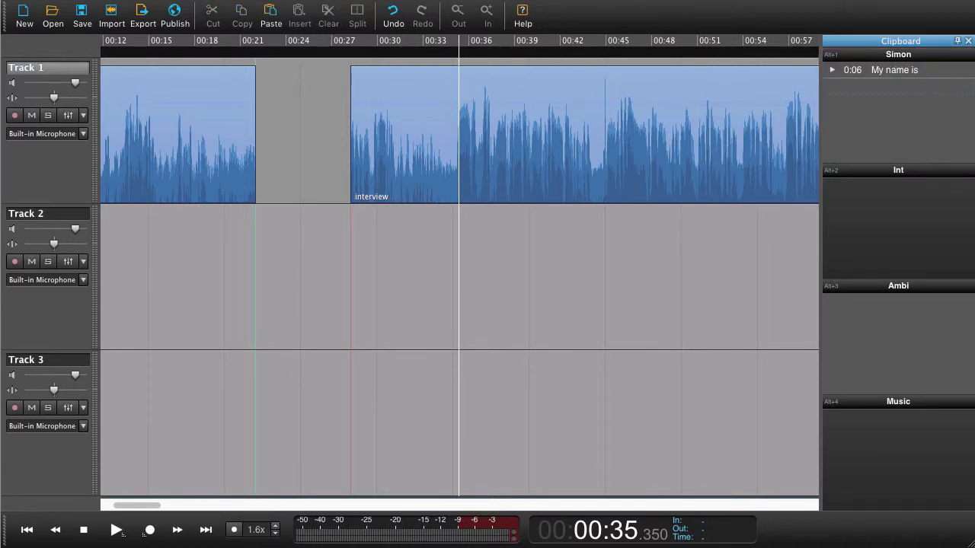
# Play the Track 1 interview from about 0:35 and select the passage from about 0:34.6 to 0:44.9.
pyautogui.click(461, 189)
pyautogui.press('space')
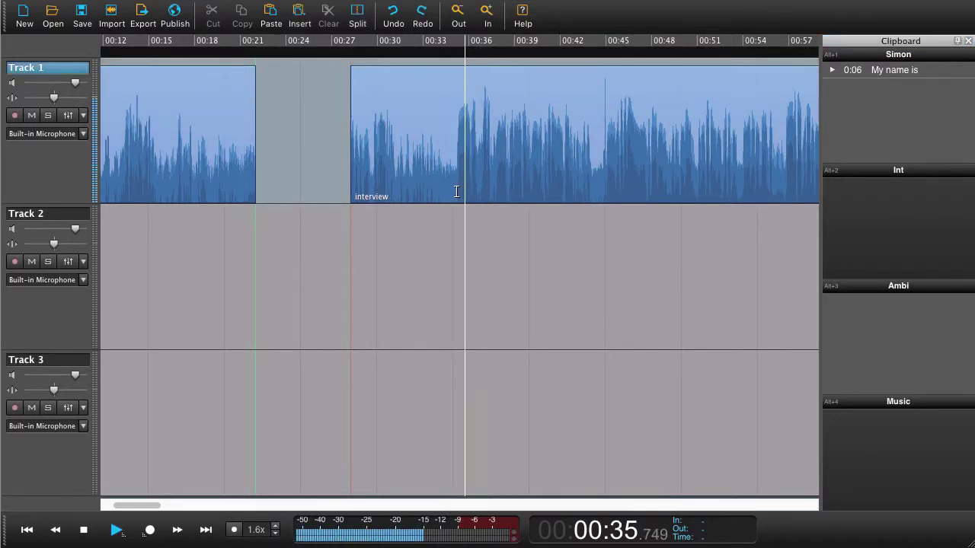
pyautogui.press('Up')
pyautogui.press('Down')
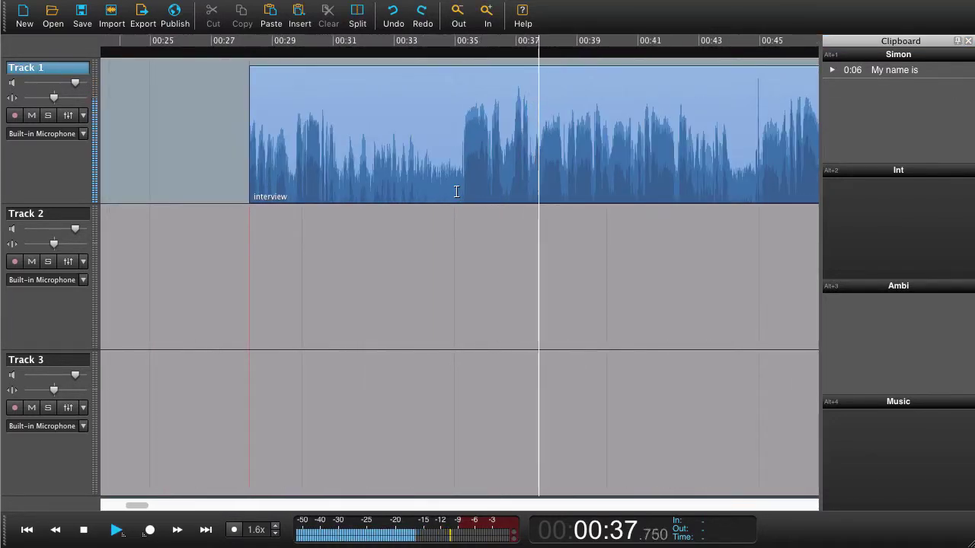
pyautogui.click(457, 191)
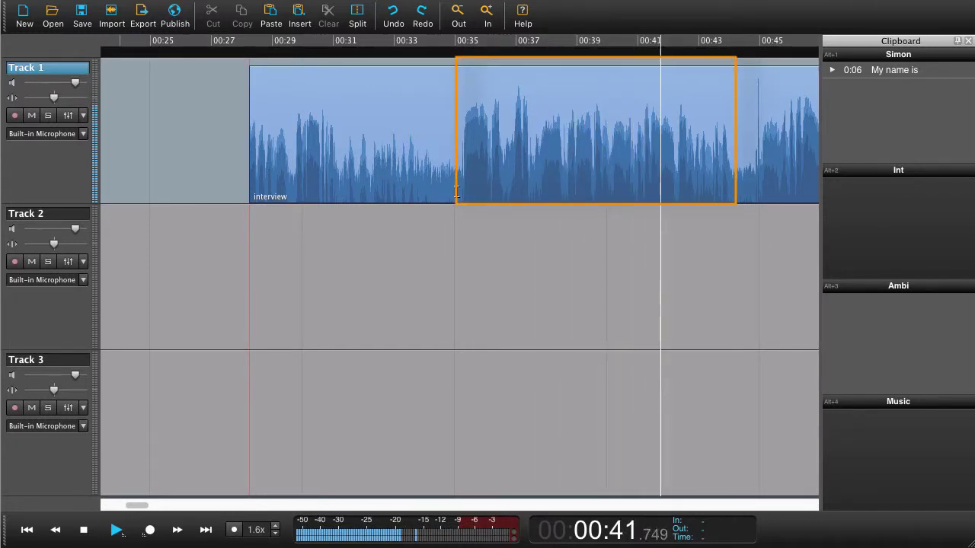
pyautogui.click(478, 192)
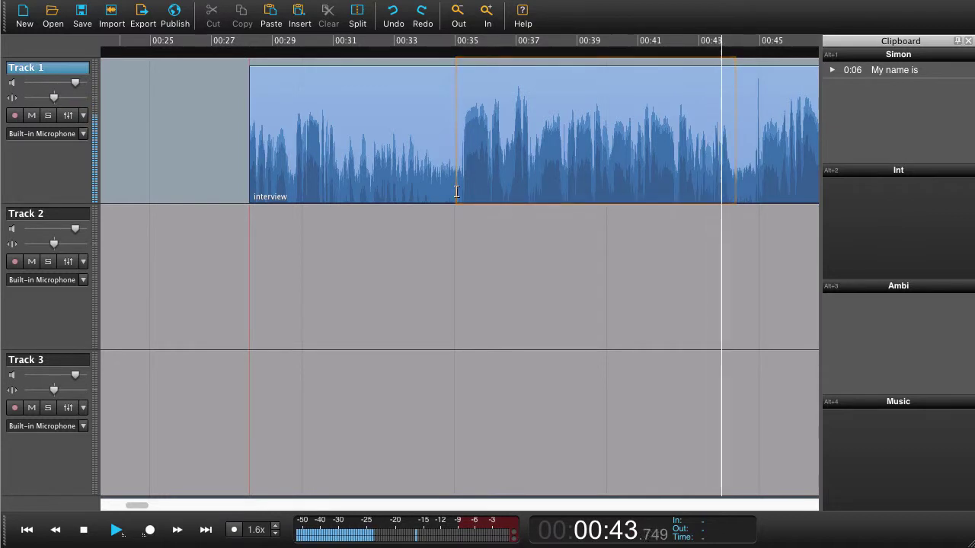
pyautogui.keyDown('shift'); pyautogui.click(440, 191); pyautogui.keyUp('shift')
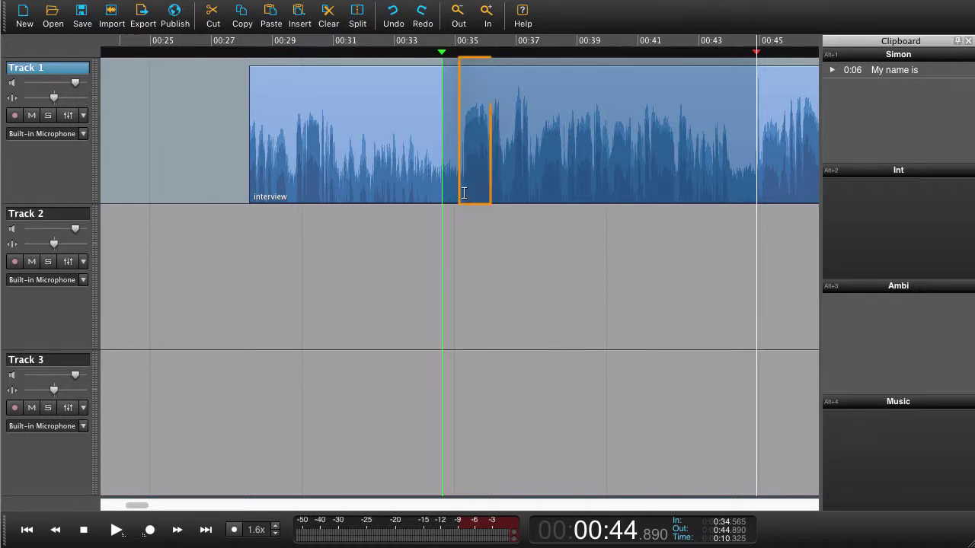
# Clear the selection, scrub Track 1 around 0:35 at normal and slow speed, and set the In point at 0:35.250.
pyautogui.click(468, 189)
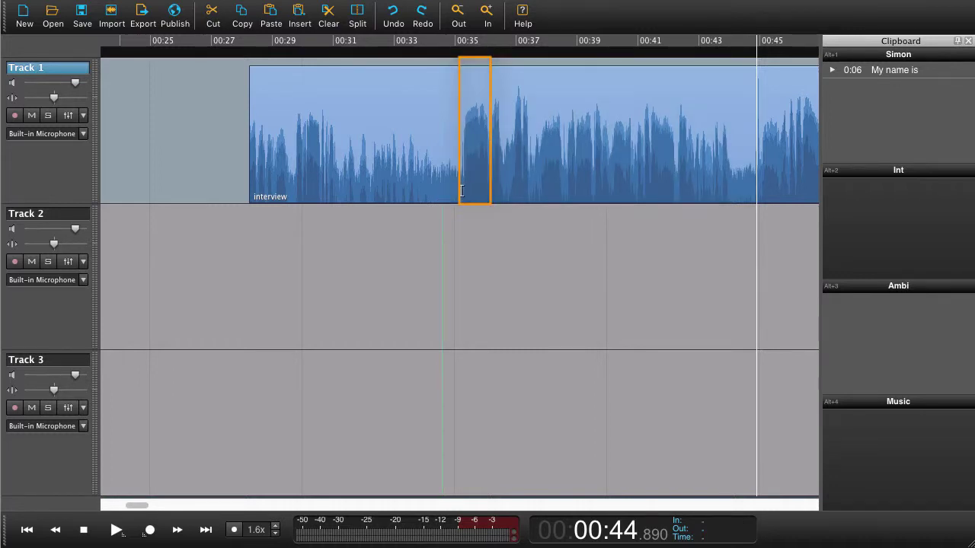
pyautogui.click(463, 191)
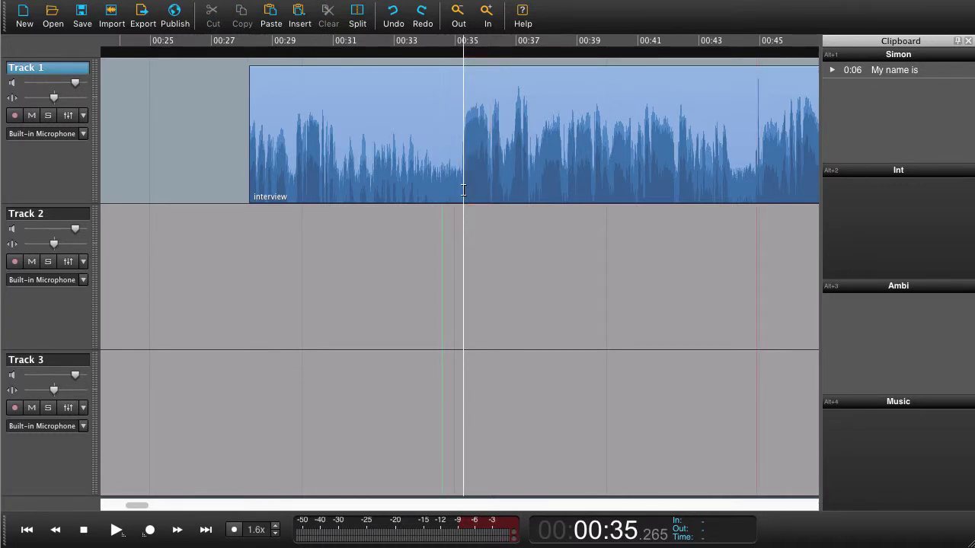
pyautogui.scroll(3, 463, 190)
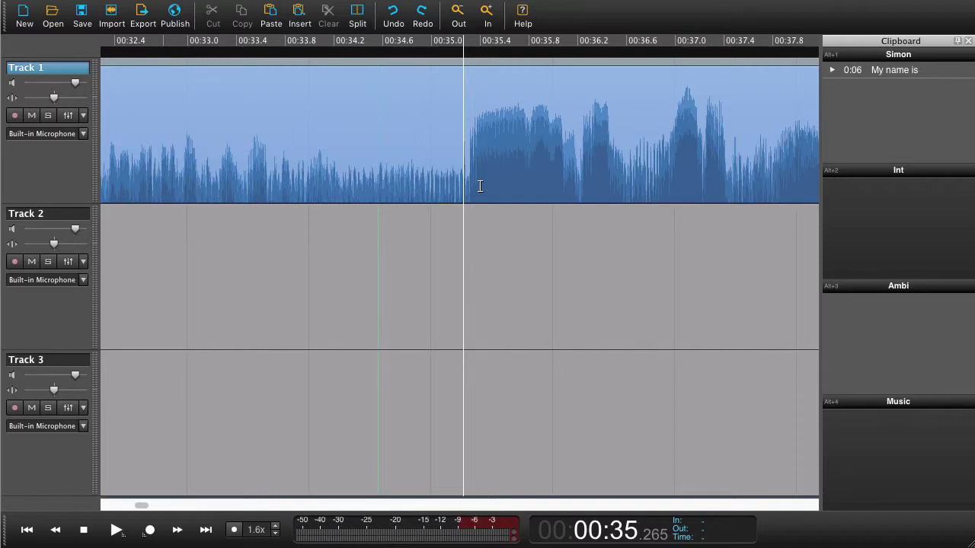
pyautogui.press('l')
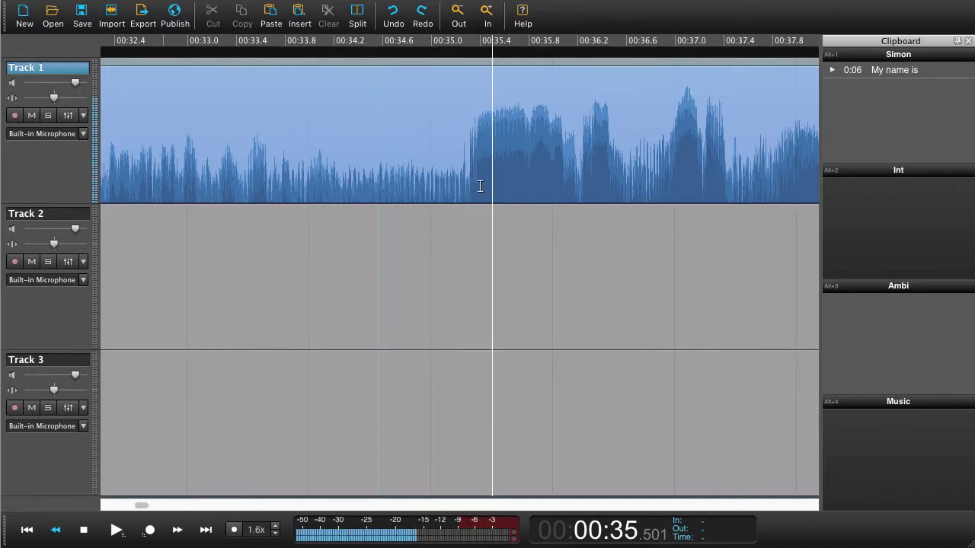
pyautogui.press('j')
pyautogui.press('k')
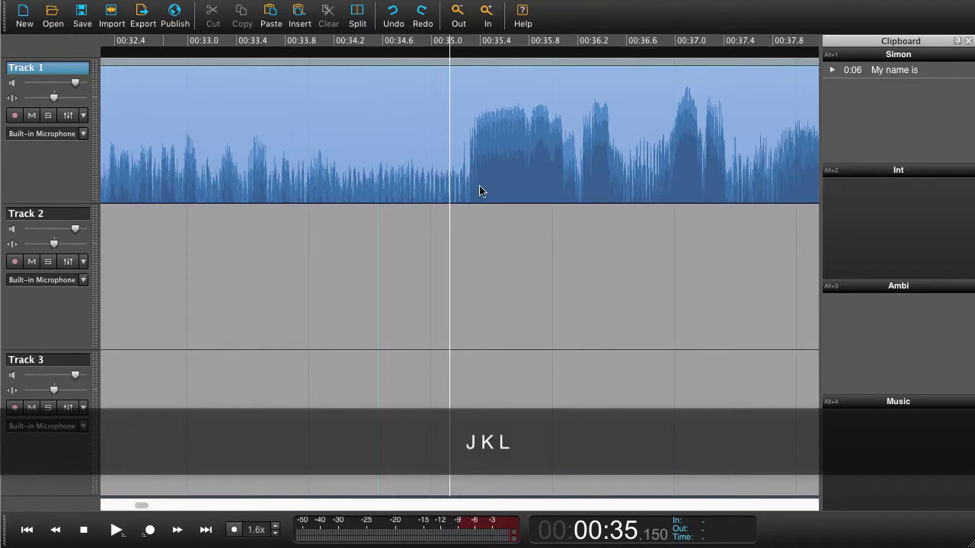
pyautogui.hotkey('shift', 'l')
pyautogui.hotkey('shift', 'j')
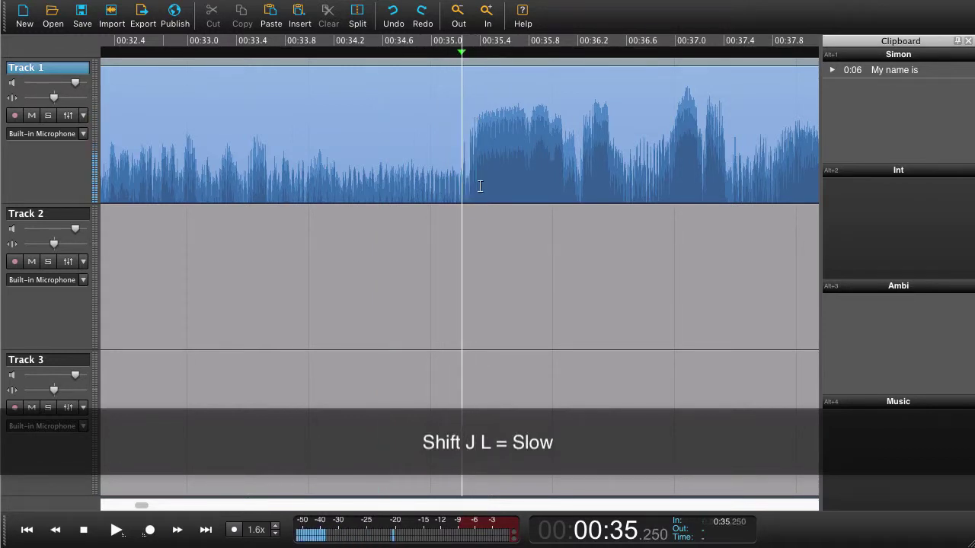
pyautogui.press('i')
# Set the Out point at 0:35.800, then cut the marked Track 1 section with the gap closed and play the edit.
pyautogui.press('l')
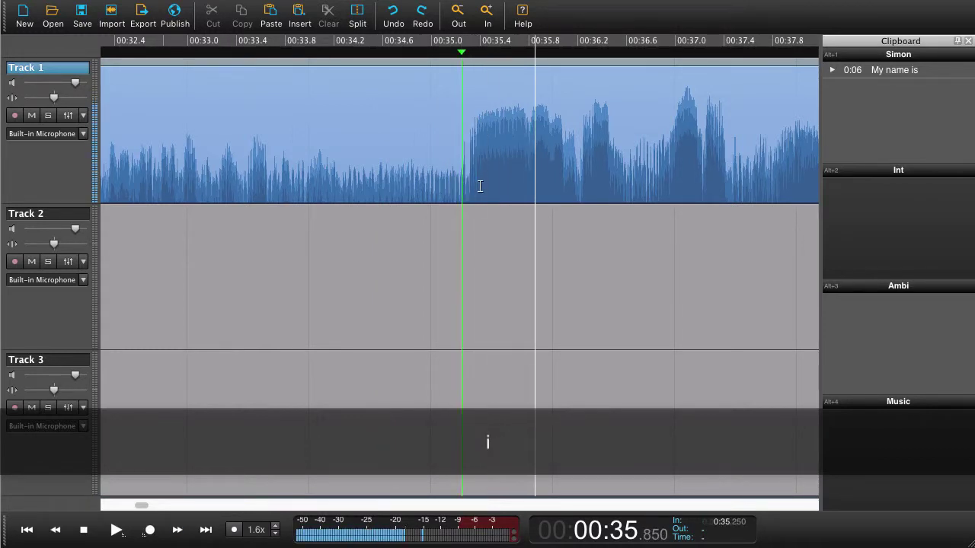
pyautogui.hotkey('shift', 'j')
pyautogui.hotkey('shift', 'l')
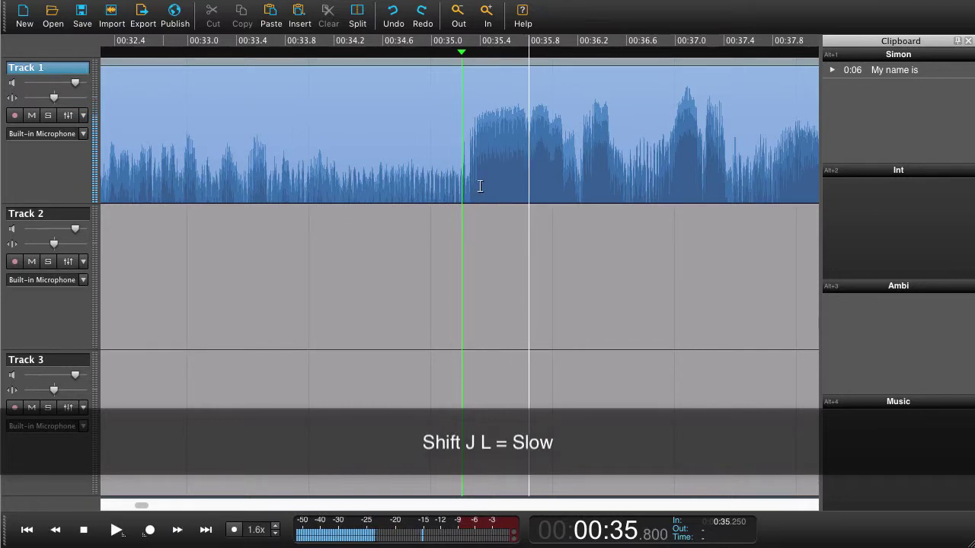
pyautogui.press('o')
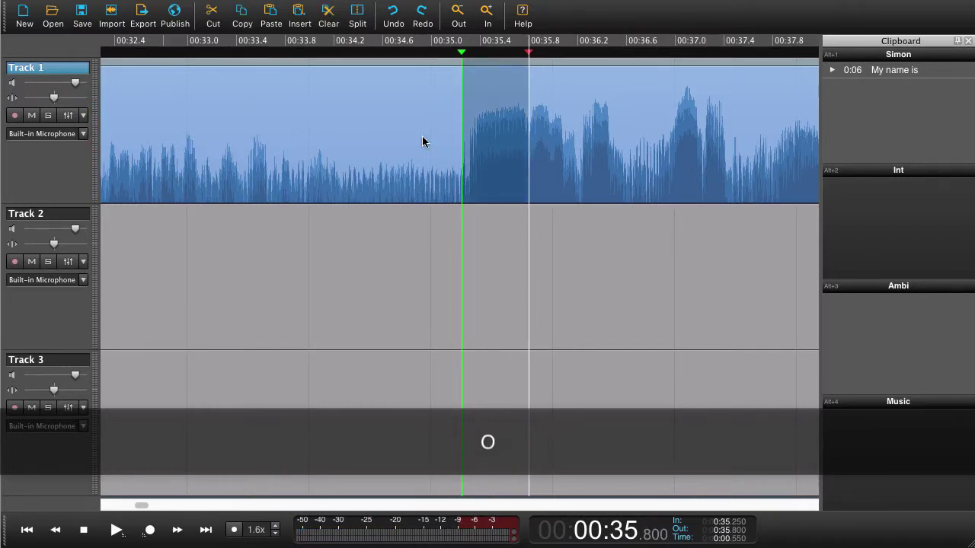
pyautogui.click(213, 24)
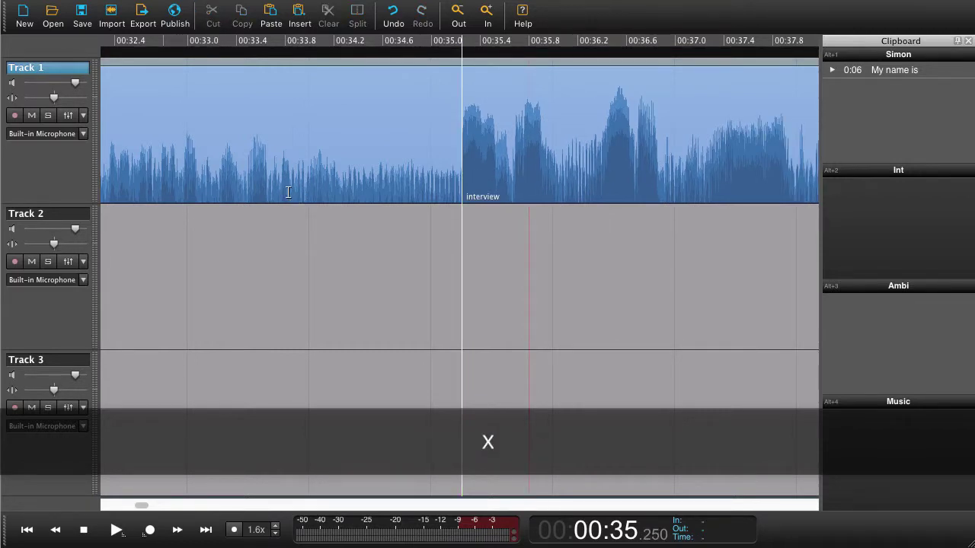
pyautogui.press('p')
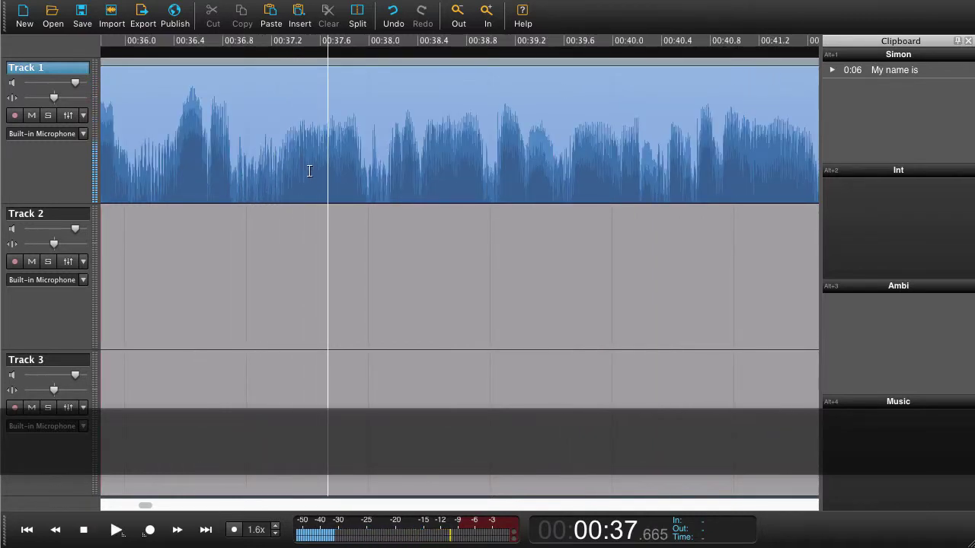
# Split the Track 1 interview at 0:34.232 and select the short background section just before the previous cut.
pyautogui.scroll(-5, 305, 169)
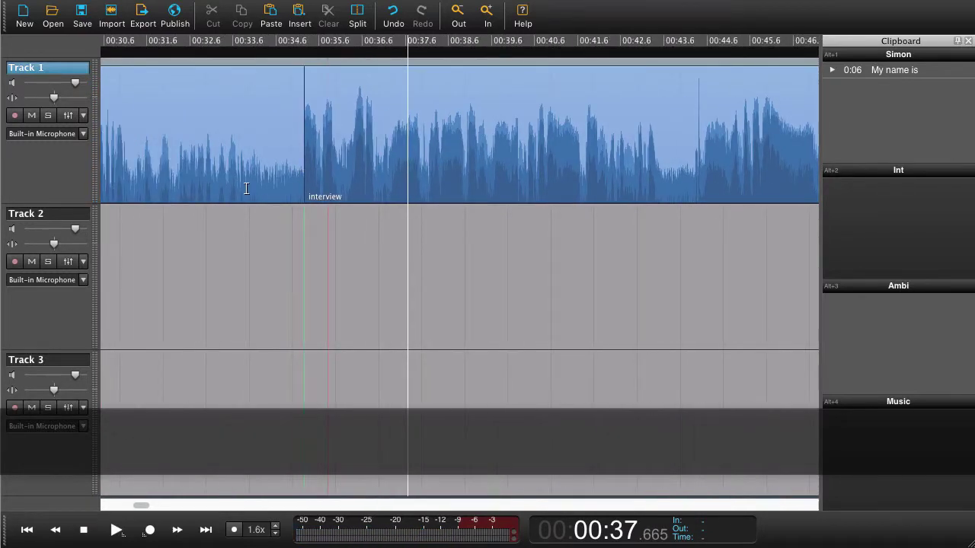
pyautogui.moveTo(303, 186); pyautogui.dragTo(256, 191)
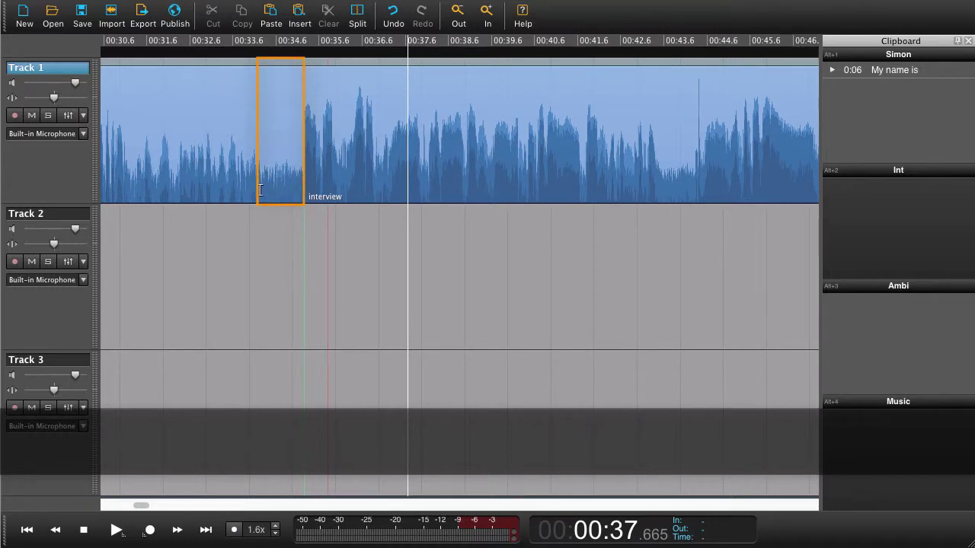
pyautogui.click(260, 190)
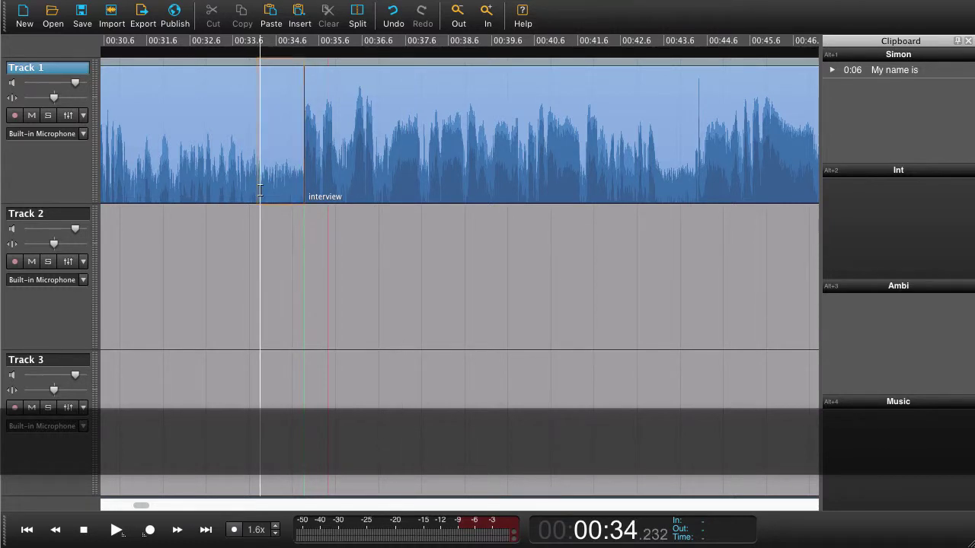
pyautogui.press('b')
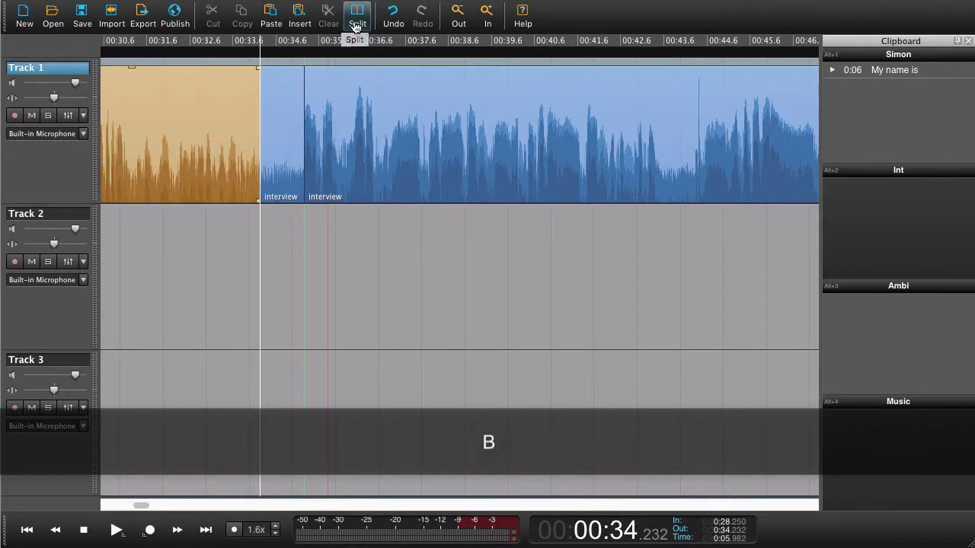
pyautogui.click(291, 79)
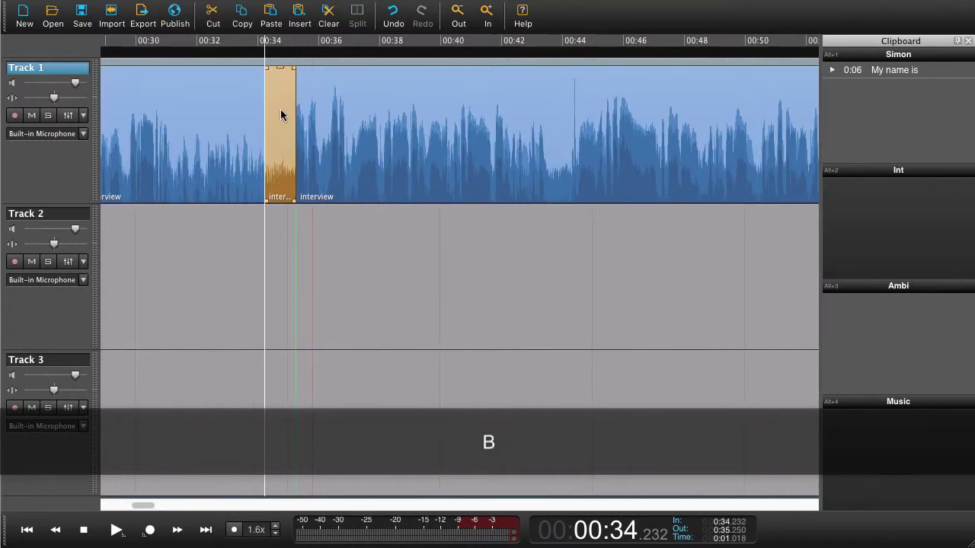
pyautogui.scroll(3, 280, 109)
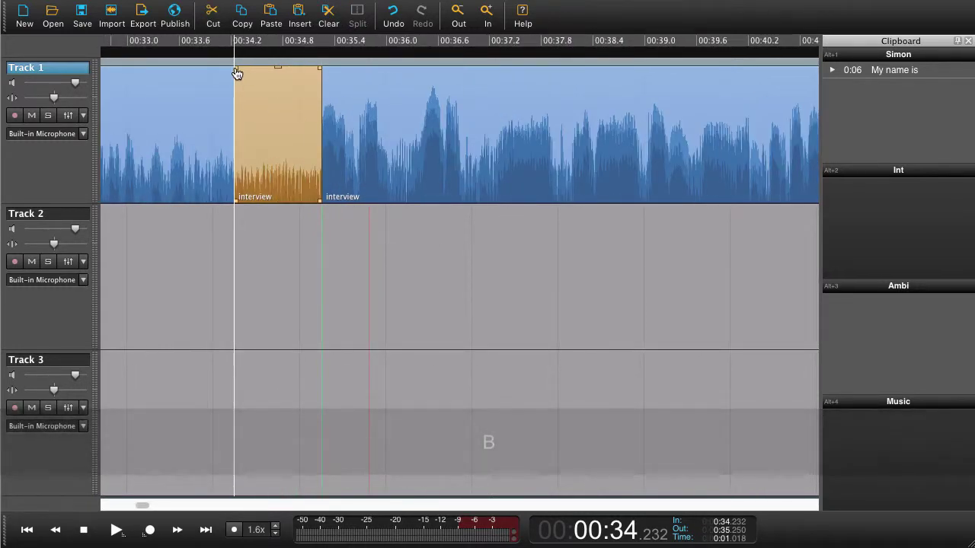
pyautogui.scroll(2, 221, 77)
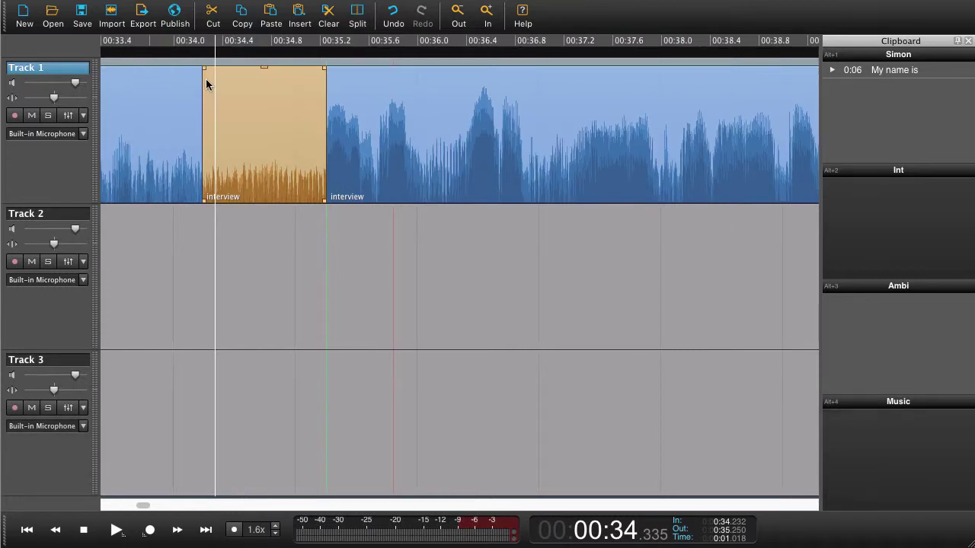
# Add a long fade-in across most of the short background clip starting at 0:34.232 on Track 1, and play the result.
pyautogui.moveTo(205, 70); pyautogui.dragTo(319, 90)
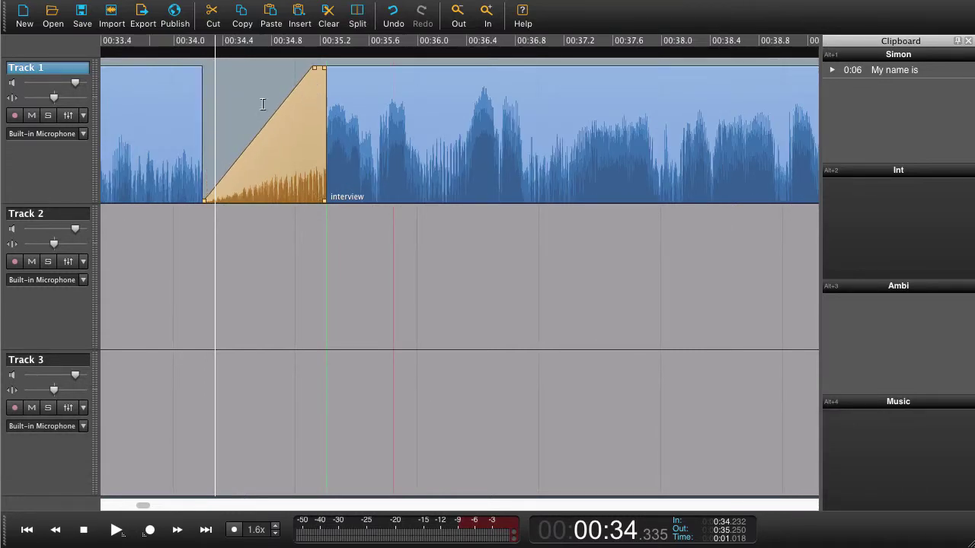
pyautogui.press('space')
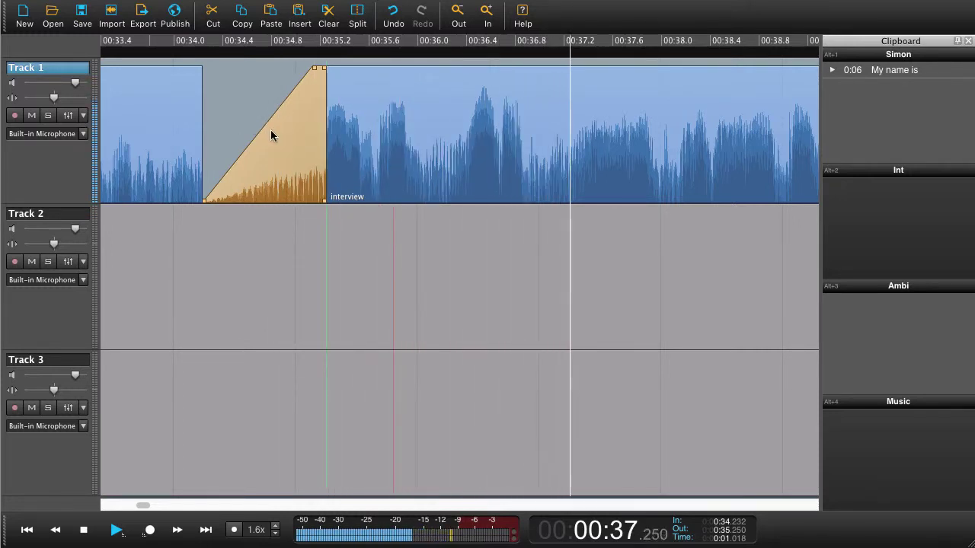
pyautogui.press('space')
# Shuttle forwards and backwards through Track 1 between about 0:37 and 0:45 to find the passage's end, then split the interview at 0:44.300.
pyautogui.scroll(-5, 288, 134)
pyautogui.scroll(-2, 288, 133)
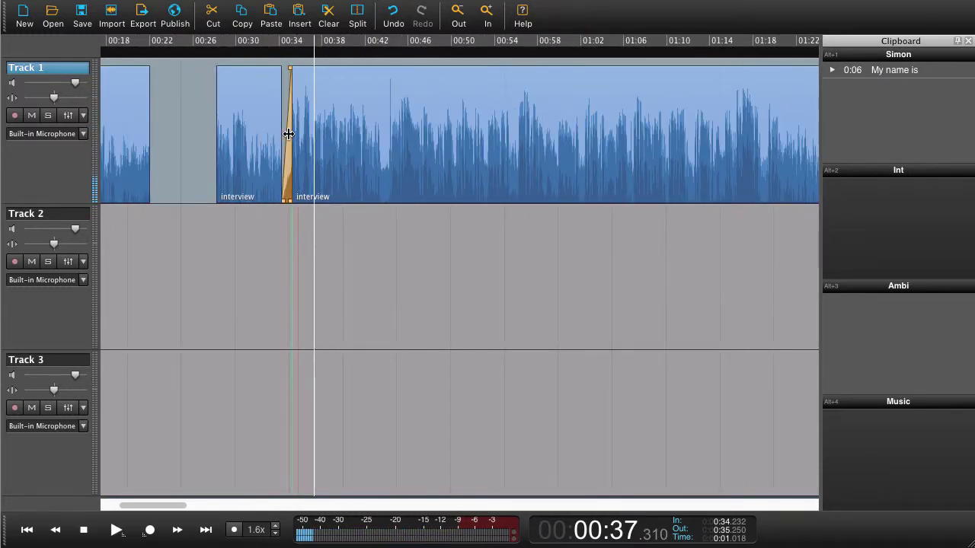
pyautogui.scroll(2, 288, 134)
pyautogui.hscroll(-1, 288, 133)
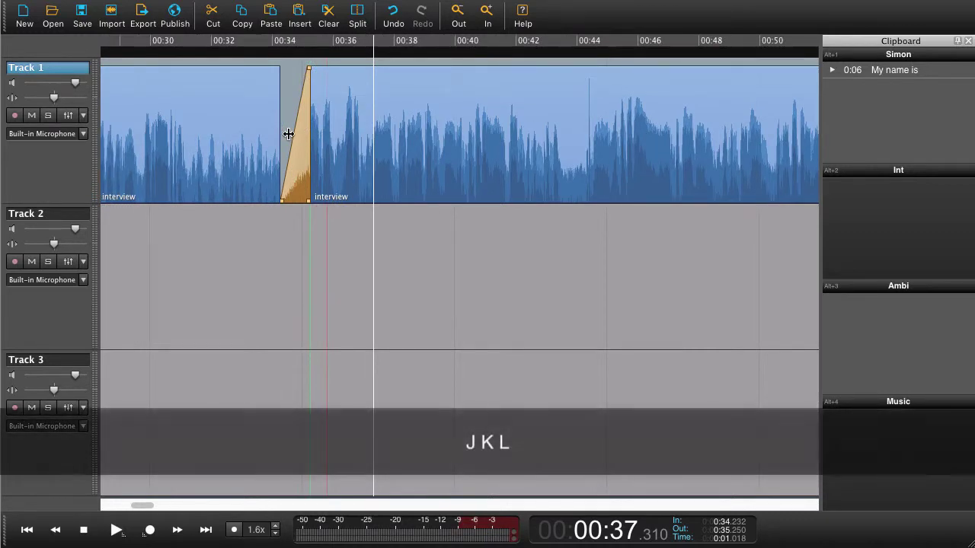
pyautogui.press('k')
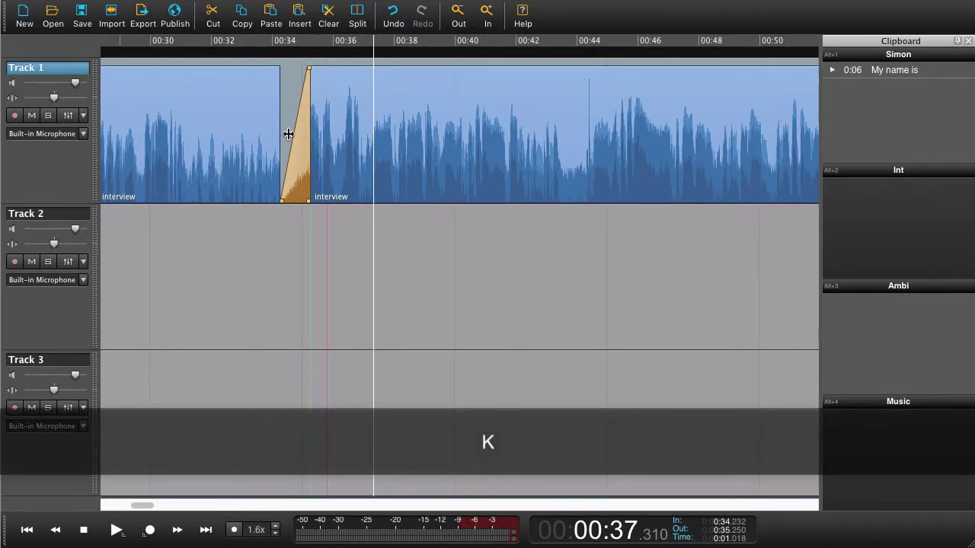
pyautogui.press('l')
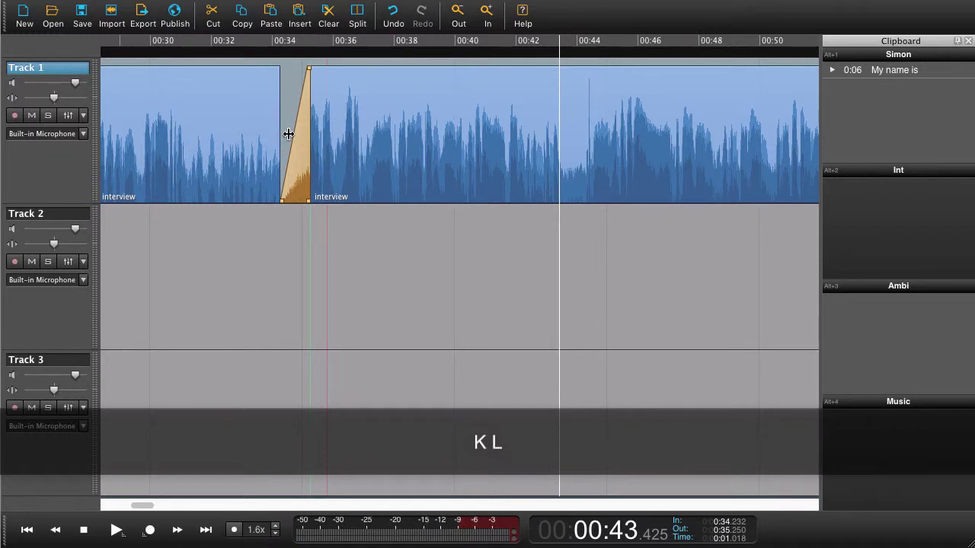
pyautogui.press('l')
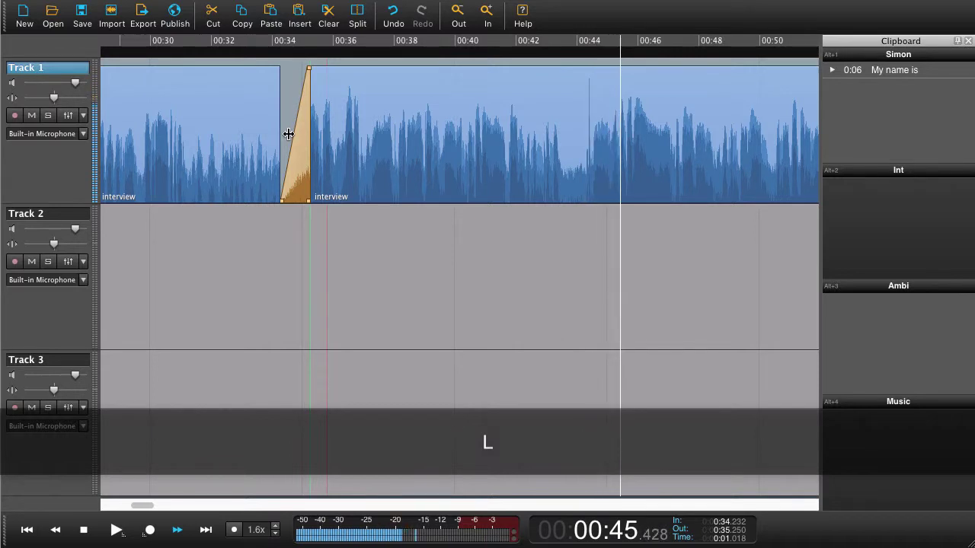
pyautogui.press('j')
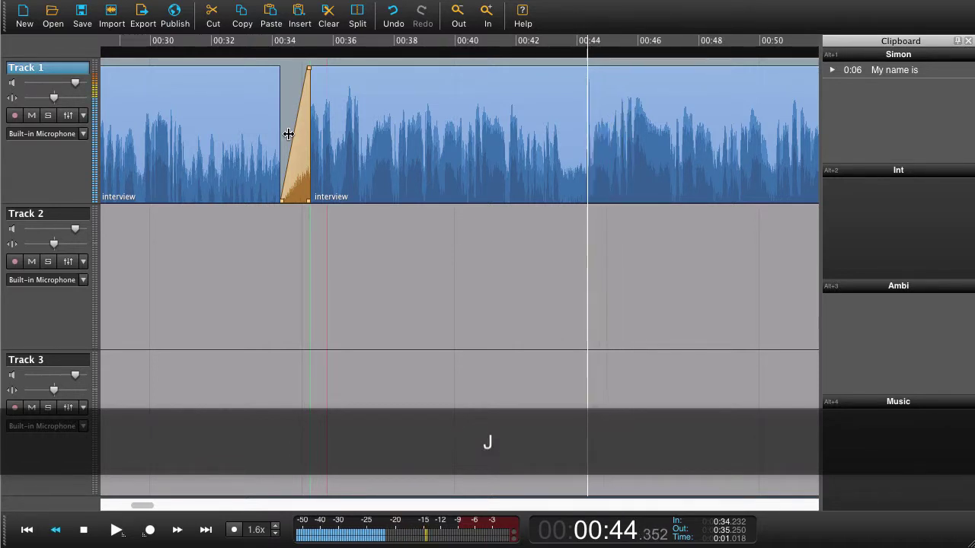
pyautogui.hotkey('j', 'k')
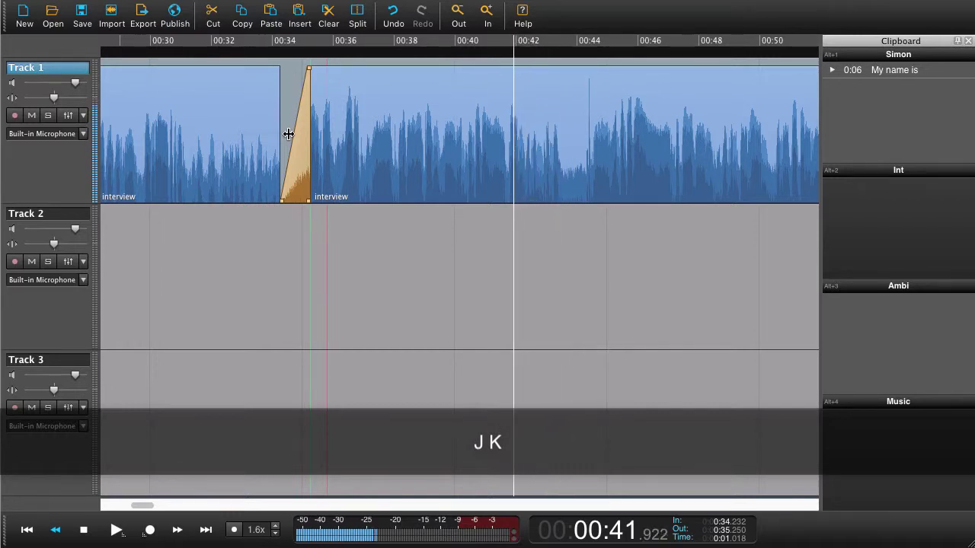
pyautogui.press('l')
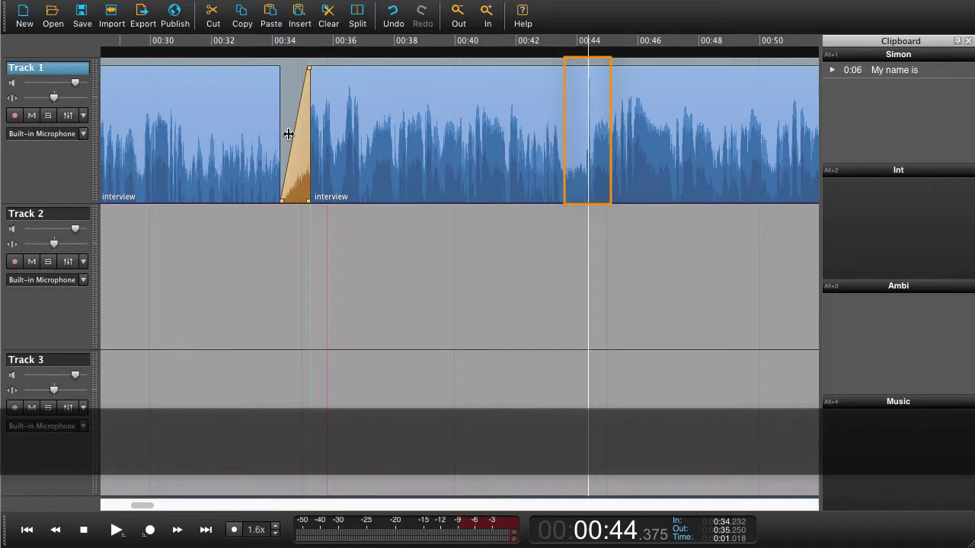
pyautogui.press('b')
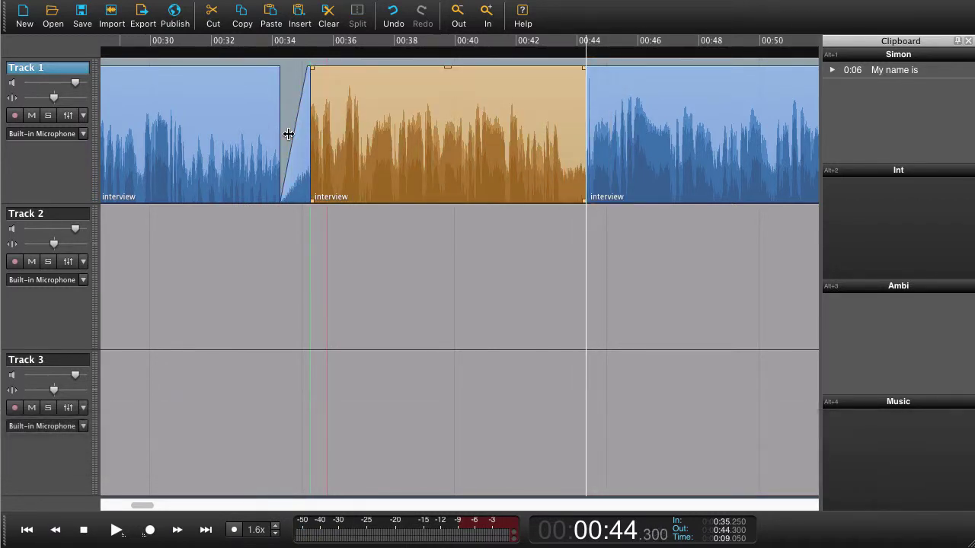
# Fade out the selected interview clip from 0:43.300 to its end, then move it together with the adjoining fade-in clip into the first clipboard group.
pyautogui.press('Left')
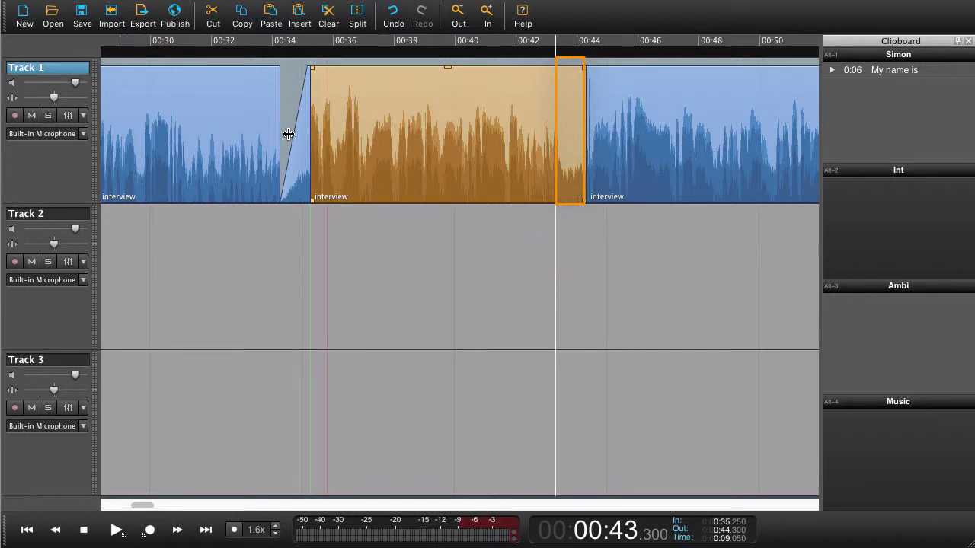
pyautogui.press('f')
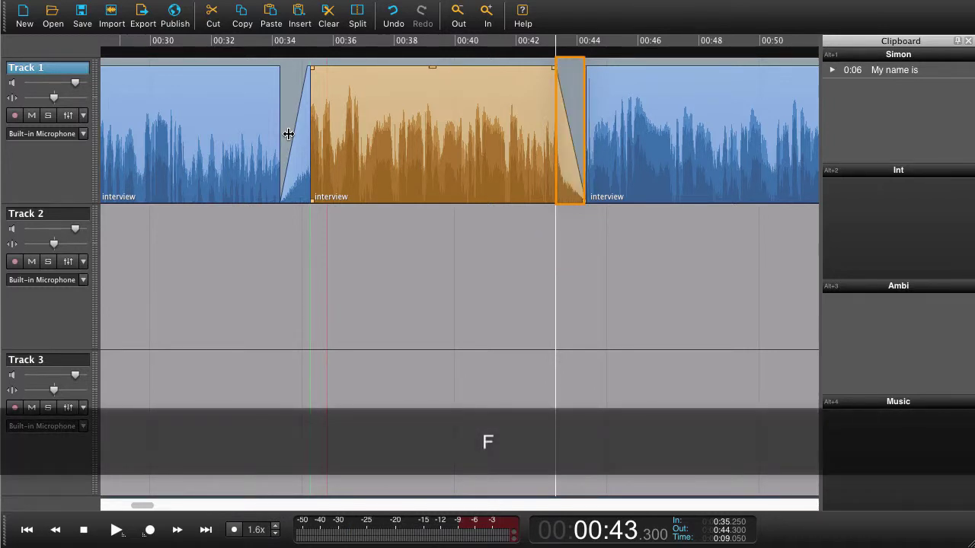
pyautogui.click(288, 134)
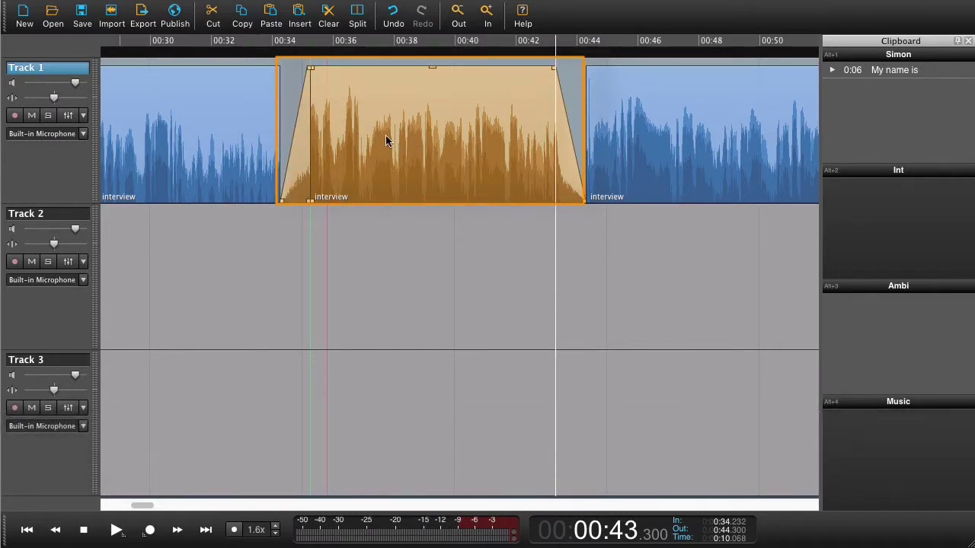
pyautogui.moveTo(382, 137); pyautogui.dragTo(896, 111)
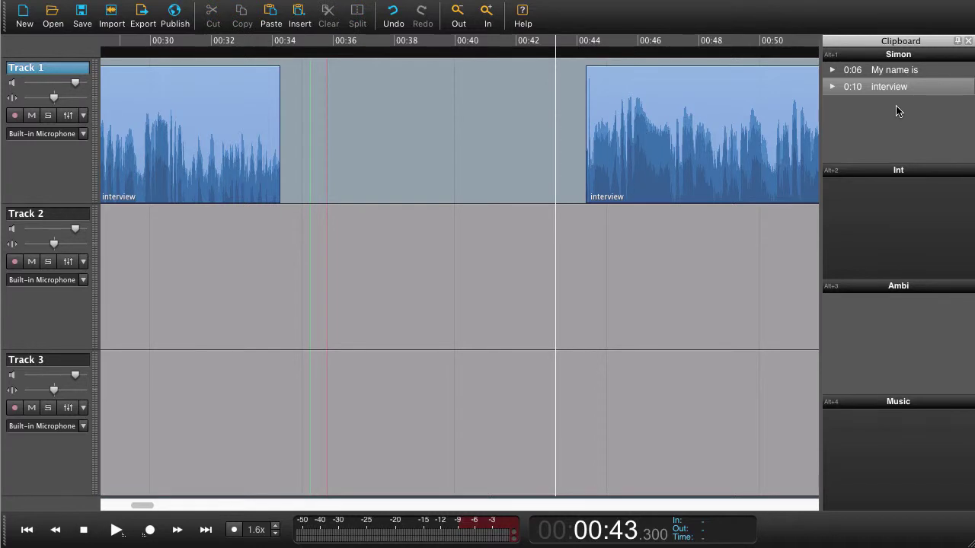
# Play the newly stored interview clip in the first clipboard group and rename it "We started way back".
pyautogui.click(893, 90)
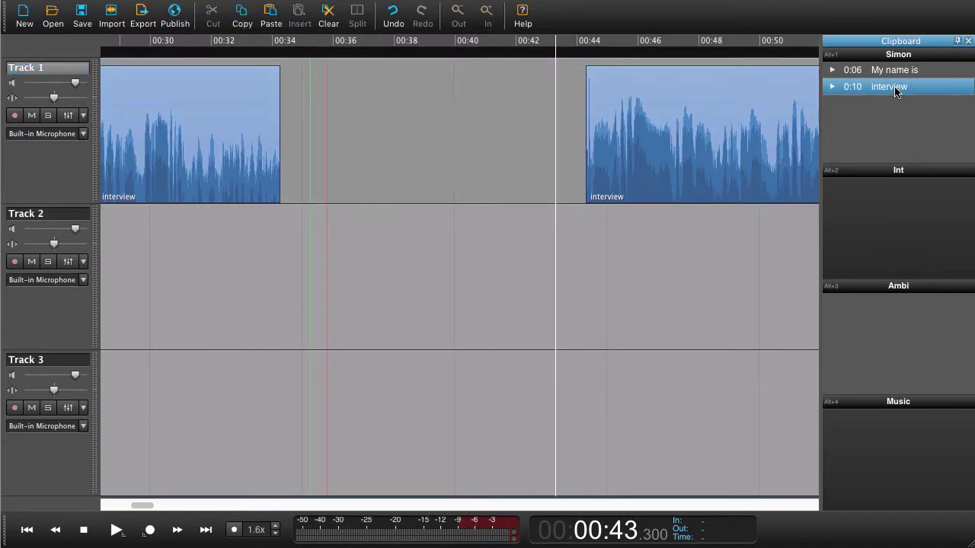
pyautogui.press('space')
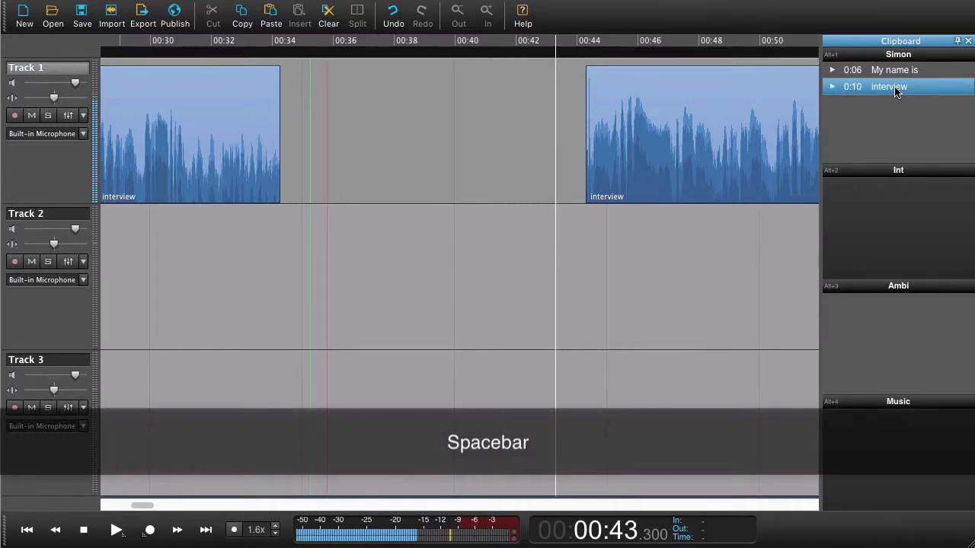
pyautogui.click(895, 88)
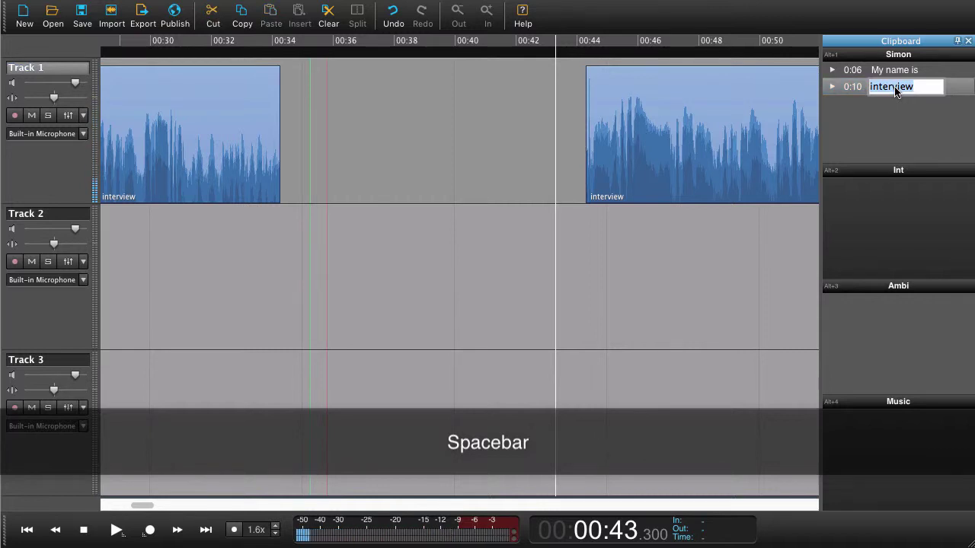
pyautogui.press('Return')
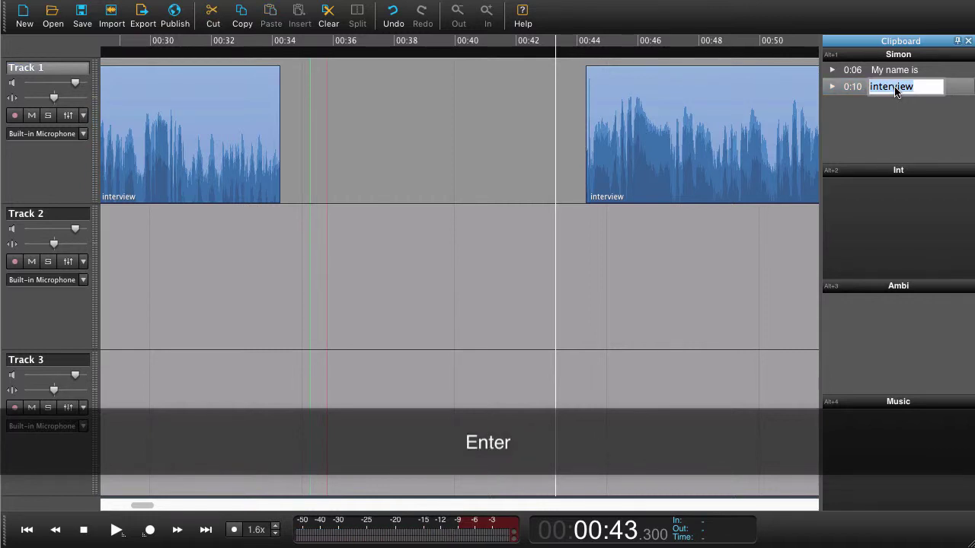
pyautogui.write('We')
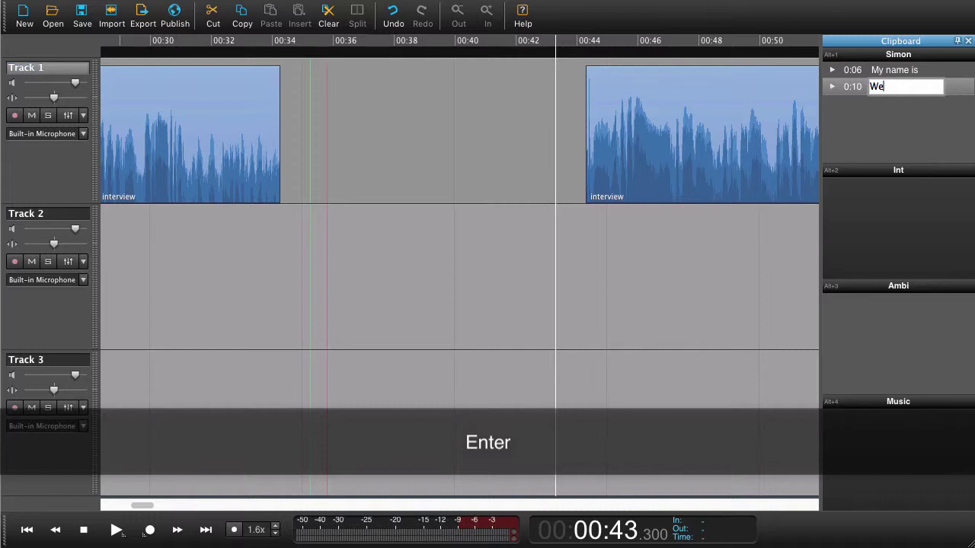
pyautogui.write(' starte')
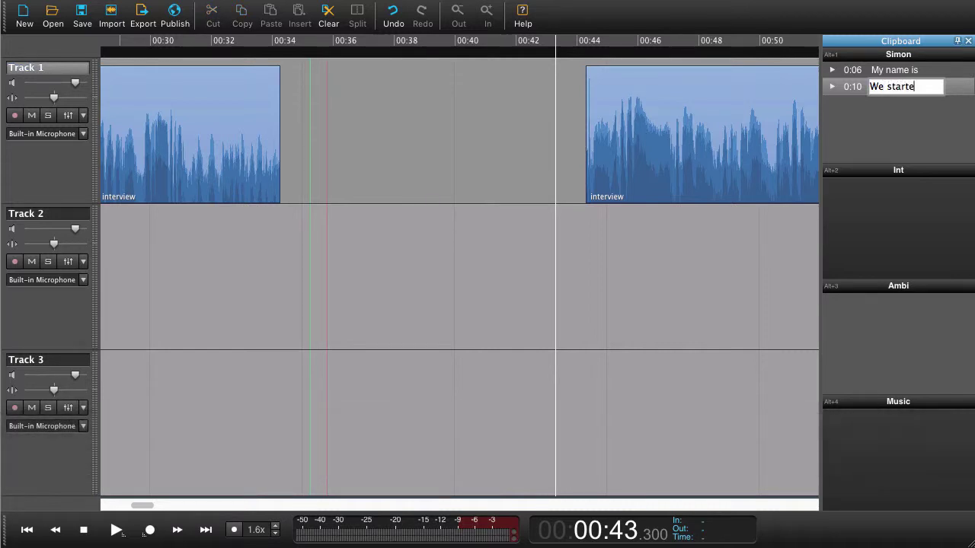
pyautogui.write('d way back')
pyautogui.press('Return')
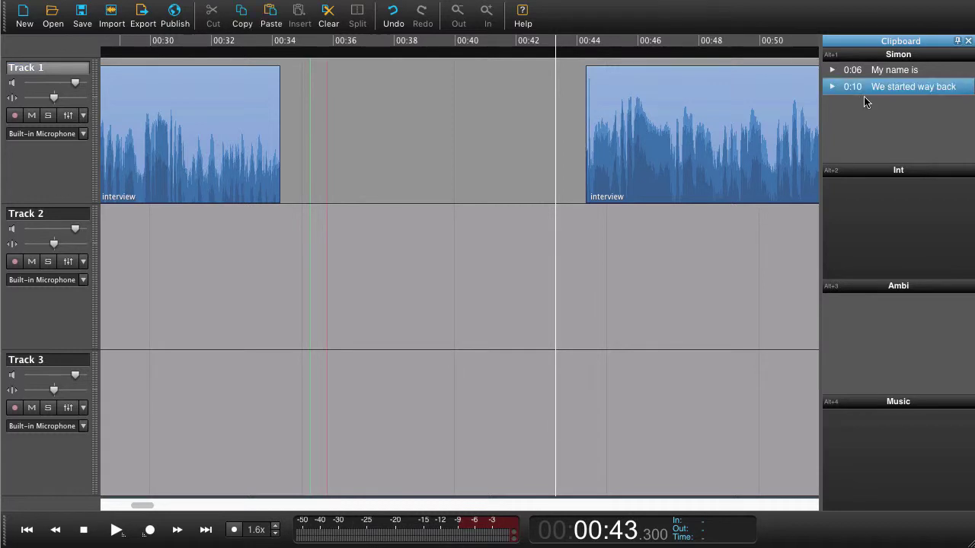